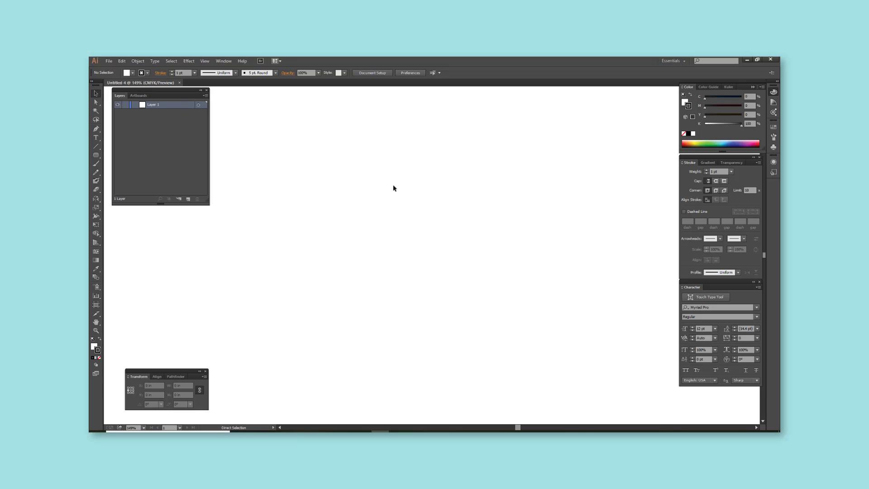
Draw a 10 in by 5 in banner rectangle and thicken its outline
{"action": "left_click_drag", "start_coordinate": [278, 185], "coordinate": [557, 307]}
{"action": "type", "text": "v"}
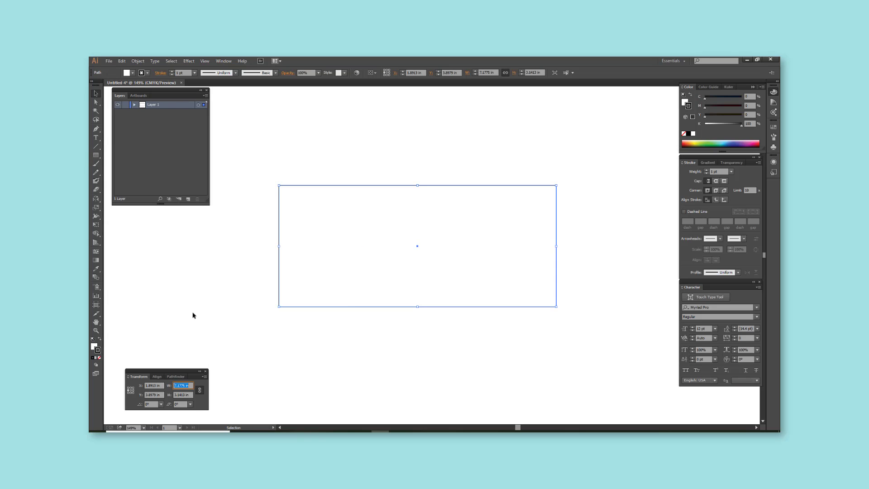
{"action": "type", "text": "10"}
{"action": "key", "text": "Tab"}
{"action": "type", "text": "5"}
{"action": "key", "text": "Return"}
{"action": "key", "text": "Return"}
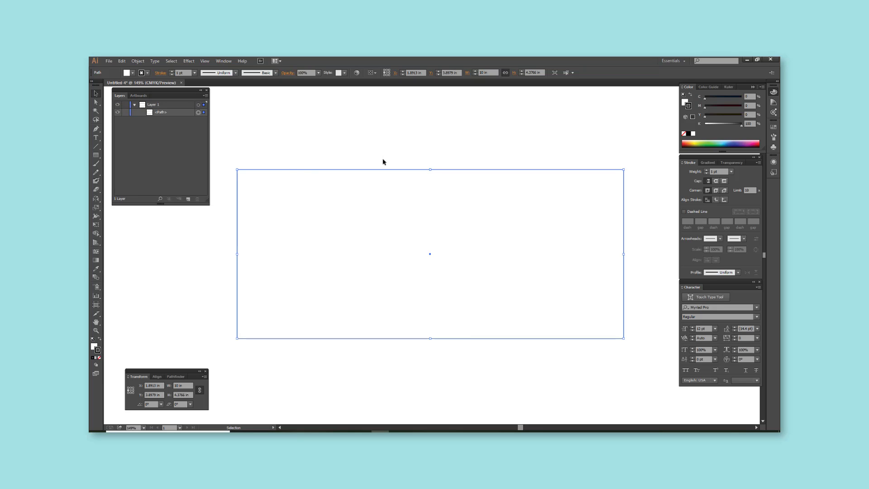
{"action": "left_click", "coordinate": [706, 170]}
Paste a copy behind the rectangle and give it a Gaussian Blur shadow
{"action": "key", "text": "ctrl+c"}
{"action": "key", "text": "ctrl+b"}
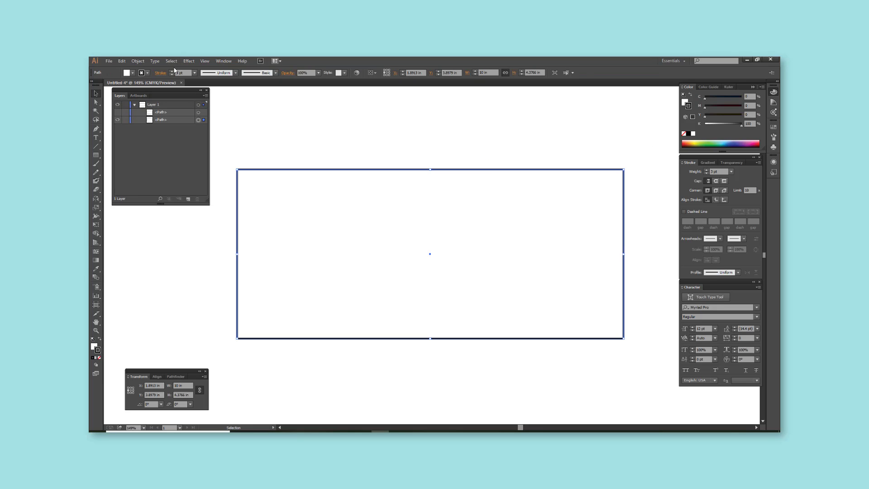
{"action": "left_click", "coordinate": [189, 61]}
{"action": "left_click", "coordinate": [289, 169]}
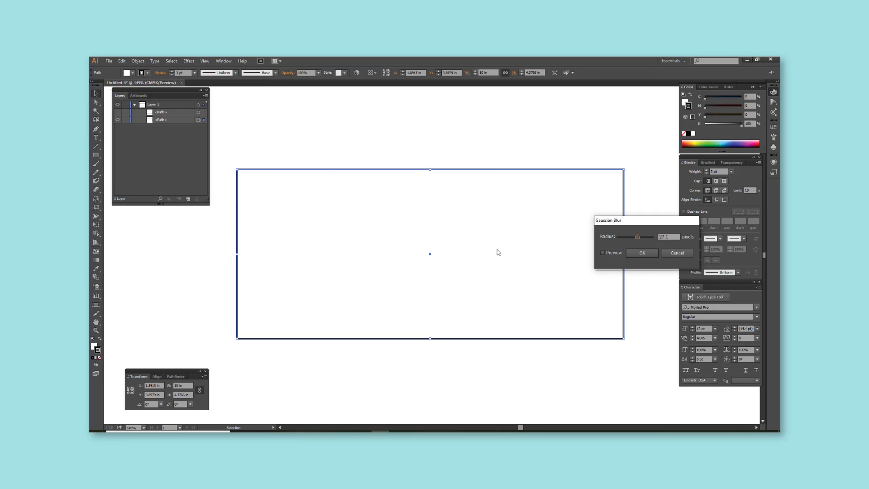
{"action": "left_click", "coordinate": [635, 255]}
Select the front banner rectangle so it can be filled yellow
{"action": "left_click", "coordinate": [376, 108]}
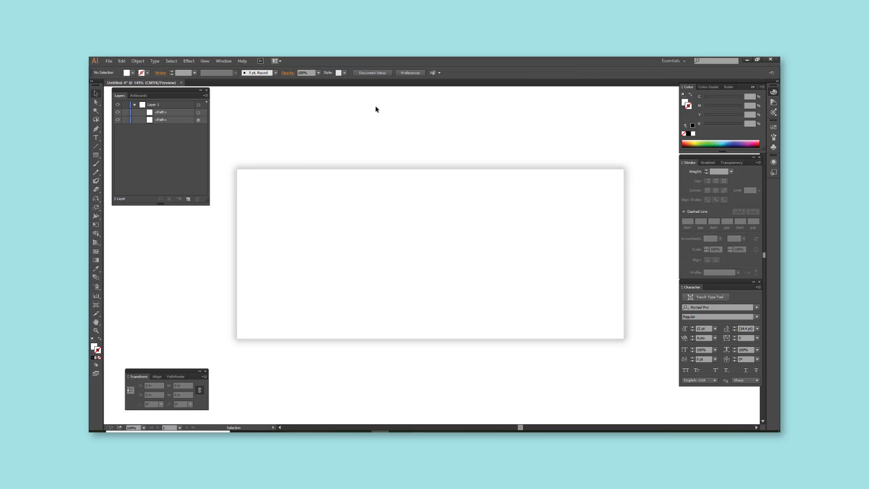
{"action": "scroll", "coordinate": [376, 109], "scroll_direction": "down", "scroll_amount": 2, "text": "alt"}
{"action": "scroll", "coordinate": [398, 110], "scroll_direction": "up", "scroll_amount": 2, "text": "alt"}
{"action": "left_click_drag", "start_coordinate": [408, 136], "coordinate": [413, 127]}
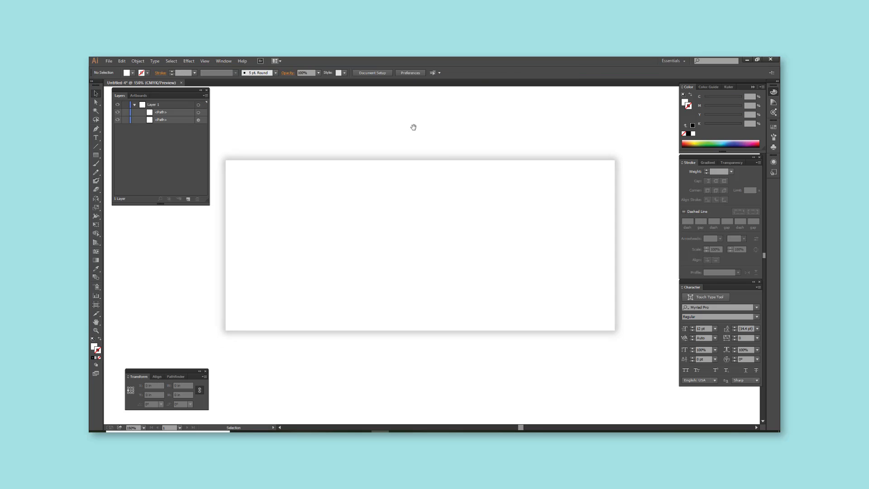
{"action": "left_click", "coordinate": [419, 281]}
Restore the yellow fill and add an enlarged black circle on the banner's left
{"action": "key", "text": "ctrl+z"}
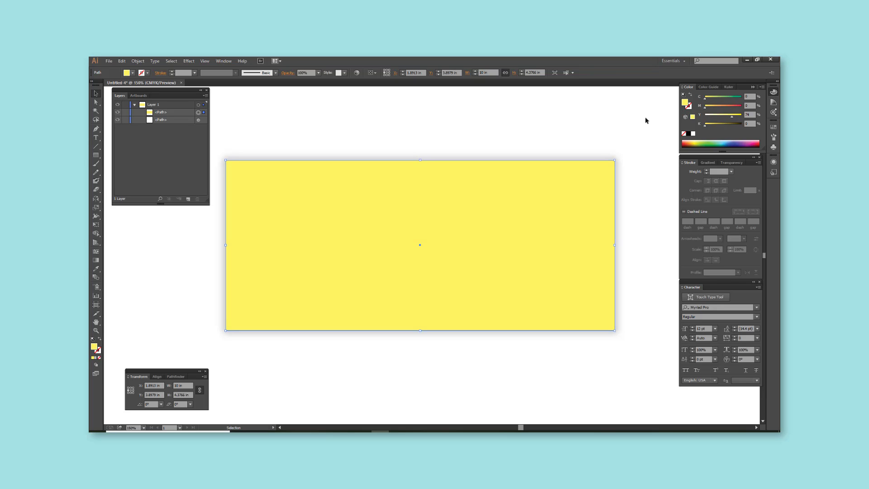
{"action": "left_click", "coordinate": [646, 120]}
{"action": "key", "text": "l"}
{"action": "left_click_drag", "start_coordinate": [313, 244], "coordinate": [335, 265]}
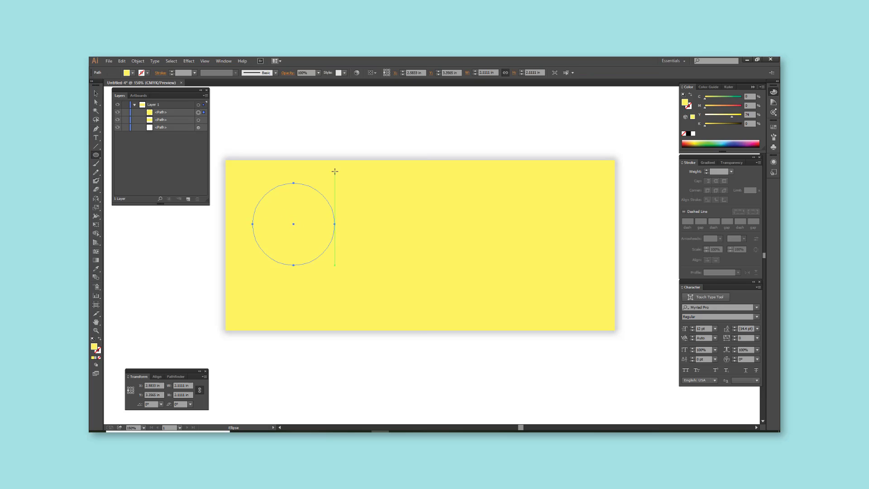
{"action": "mouse_move", "coordinate": [705, 106]}
{"action": "left_mouse_down"}
{"action": "mouse_move", "coordinate": [726, 107]}
{"action": "mouse_move", "coordinate": [705, 116]}
{"action": "mouse_move", "coordinate": [733, 126]}
{"action": "left_mouse_up"}
{"action": "key", "text": "ctrl+shift+a"}
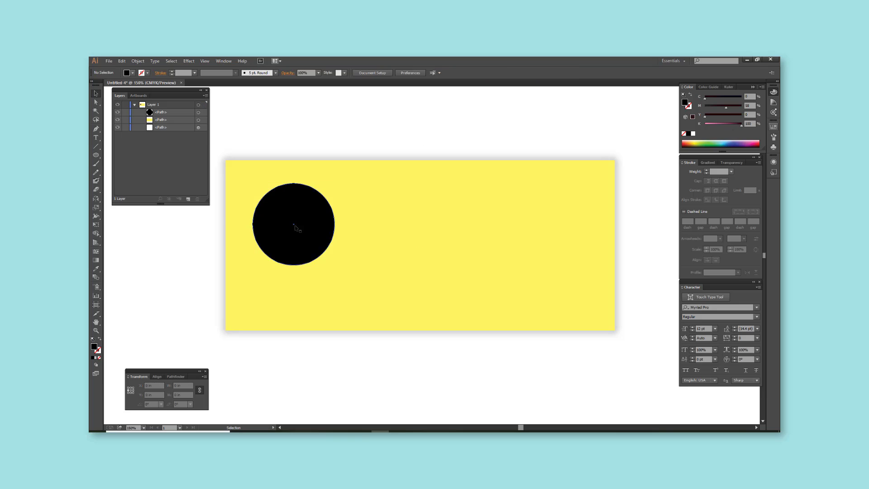
{"action": "left_click_drag", "start_coordinate": [293, 224], "coordinate": [293, 232]}
{"action": "left_click_drag", "start_coordinate": [336, 194], "coordinate": [343, 193]}
Draw a black band from the top-left corner along the top edge, then nudge the circle right
{"action": "key", "text": "ctrl+shift+a"}
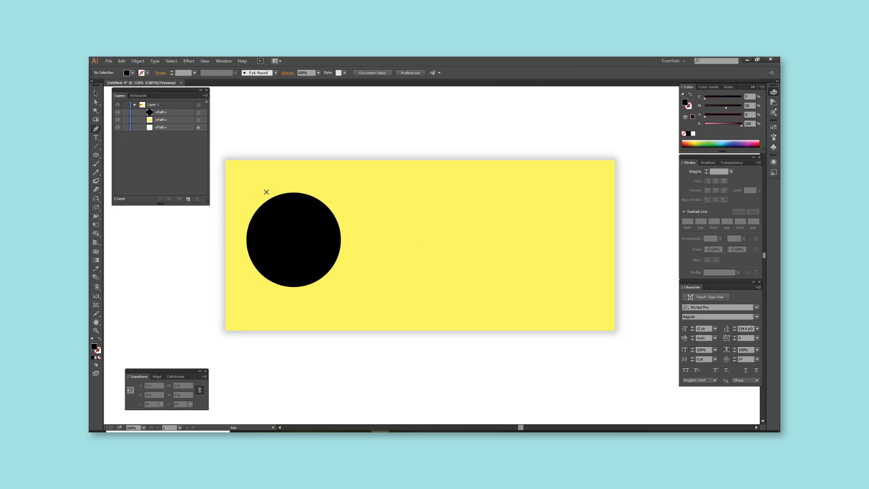
{"action": "left_click", "coordinate": [226, 160]}
{"action": "left_click", "coordinate": [225, 187]}
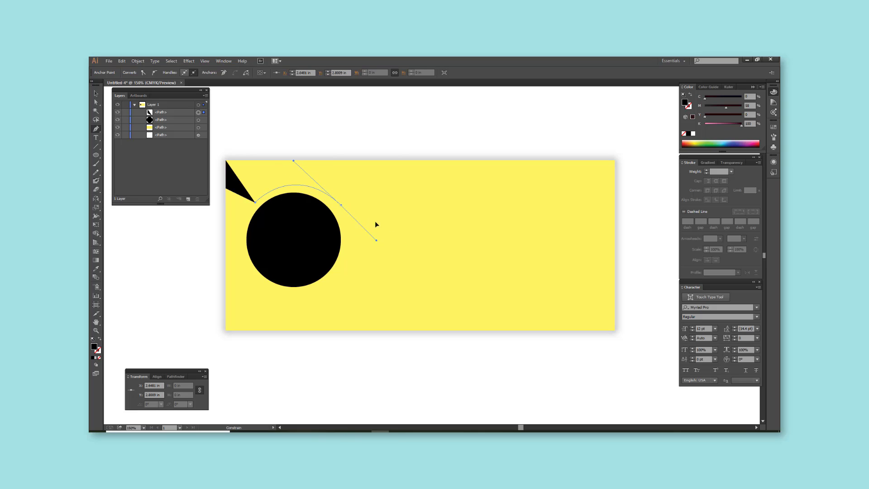
{"action": "left_click", "coordinate": [505, 160]}
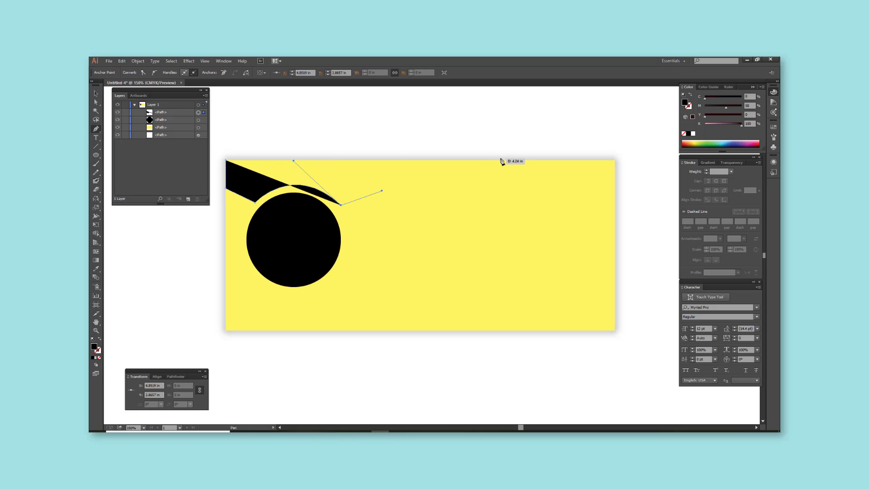
{"action": "left_click", "coordinate": [226, 160]}
{"action": "key", "text": "v"}
{"action": "left_click", "coordinate": [376, 120]}
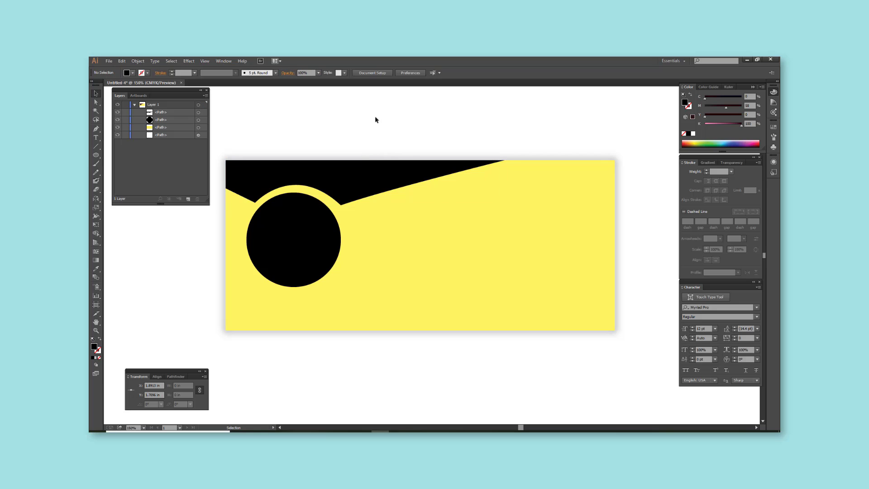
{"action": "left_click_drag", "start_coordinate": [308, 231], "coordinate": [310, 230]}
Draw a thin black diagonal line just below the band's slanted edge
{"action": "left_click", "coordinate": [351, 148]}
{"action": "key", "text": "p"}
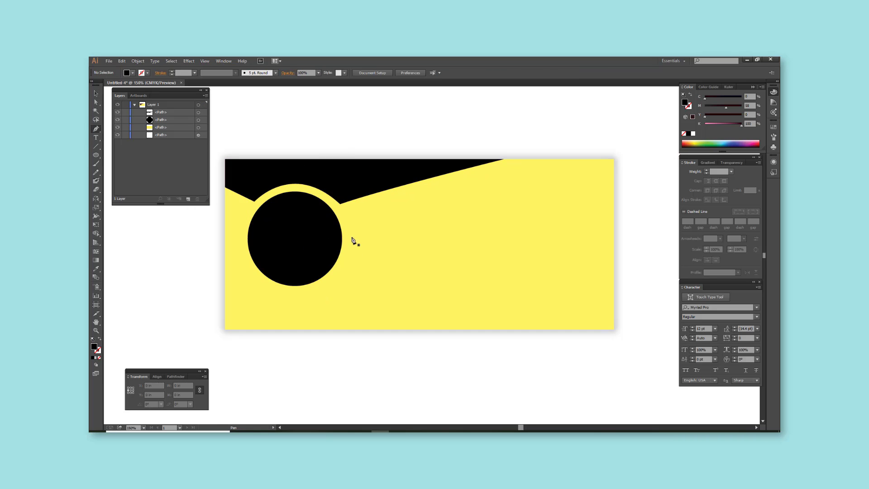
{"action": "left_click", "coordinate": [346, 215]}
{"action": "left_click", "coordinate": [528, 160]}
{"action": "key", "text": "shift+x"}
{"action": "key", "text": "v"}
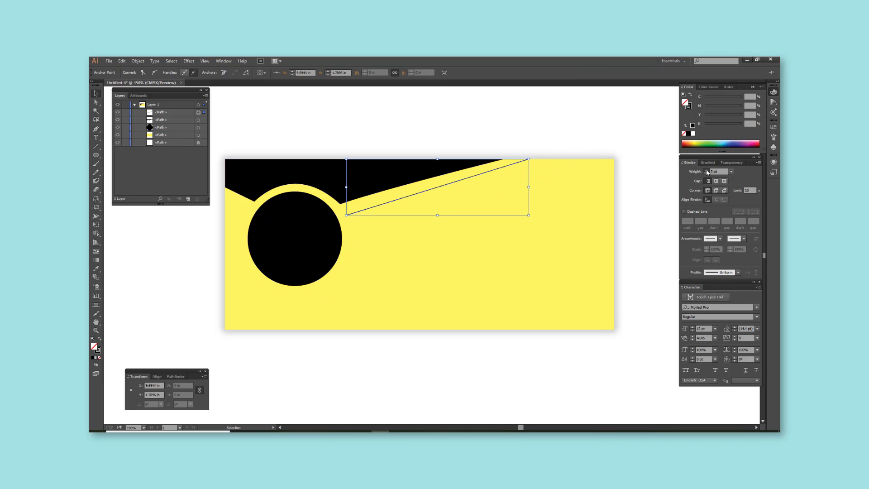
{"action": "scroll", "coordinate": [466, 178], "scroll_direction": "up", "scroll_amount": 2}
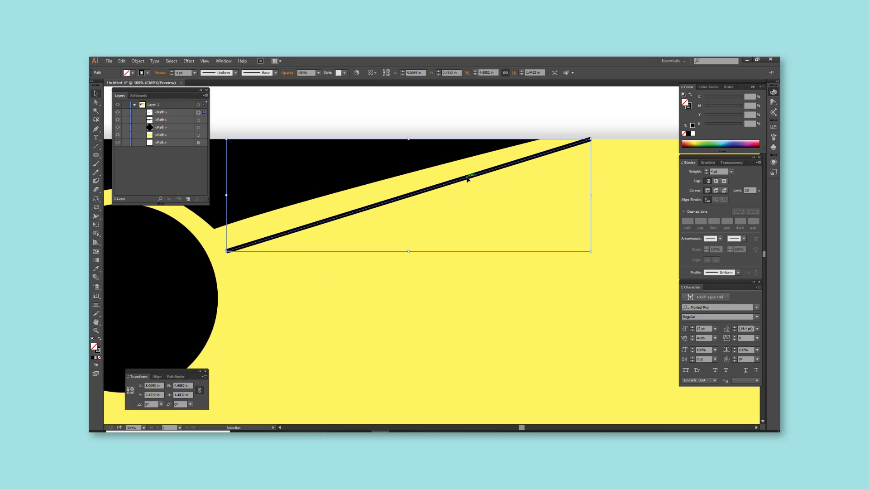
{"action": "mouse_move", "coordinate": [466, 178]}
{"action": "left_mouse_down"}
{"action": "mouse_move", "coordinate": [441, 179]}
{"action": "mouse_move", "coordinate": [461, 162]}
{"action": "left_mouse_up"}
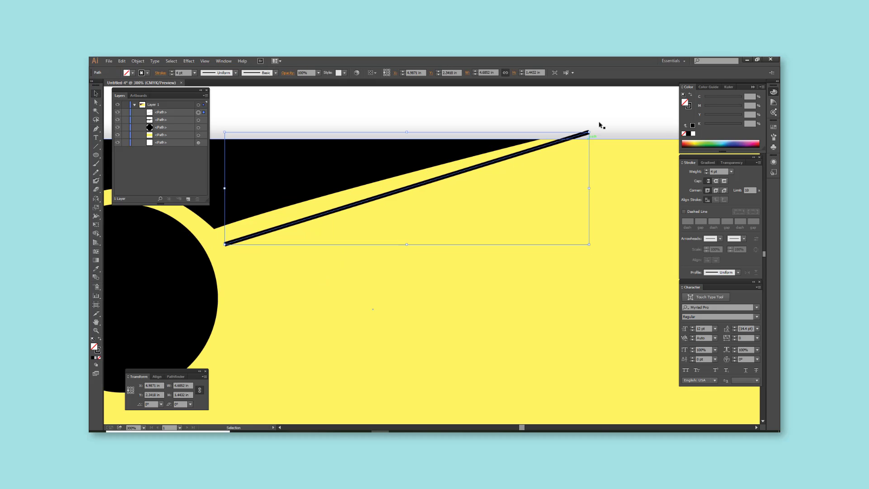
{"action": "key", "text": "a"}
{"action": "left_click", "coordinate": [584, 140]}
{"action": "key", "text": "v"}
Expand the stripe into a filled shape and align its end with the top edge
{"action": "left_click", "coordinate": [419, 188]}
{"action": "left_click", "coordinate": [138, 61]}
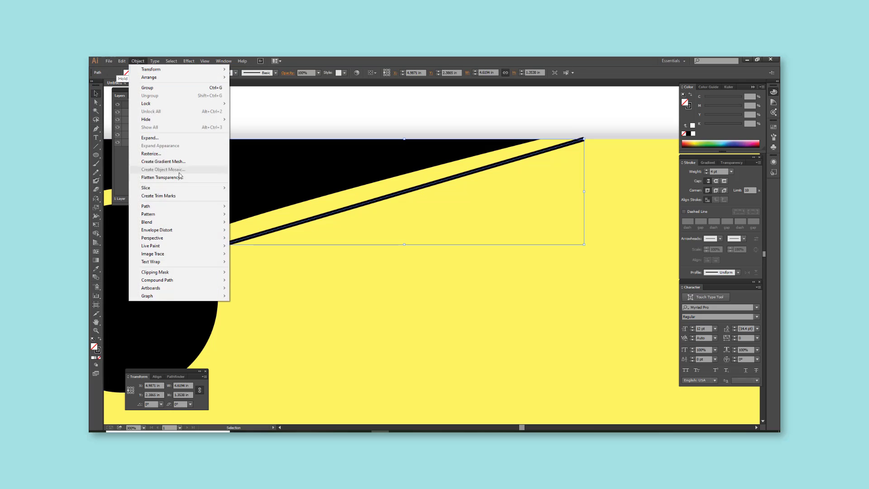
{"action": "left_click", "coordinate": [150, 121]}
{"action": "left_click", "coordinate": [413, 289]}
{"action": "left_click", "coordinate": [539, 108]}
{"action": "scroll", "coordinate": [588, 107], "scroll_direction": "up", "scroll_amount": 3}
{"action": "key", "text": "a"}
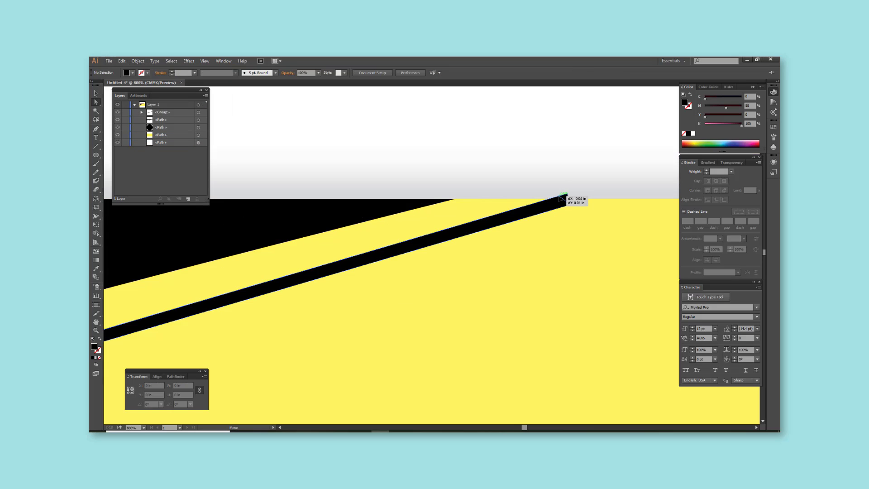
{"action": "left_click_drag", "start_coordinate": [571, 198], "coordinate": [579, 201]}
{"action": "scroll", "coordinate": [504, 200], "scroll_direction": "down", "scroll_amount": 3}
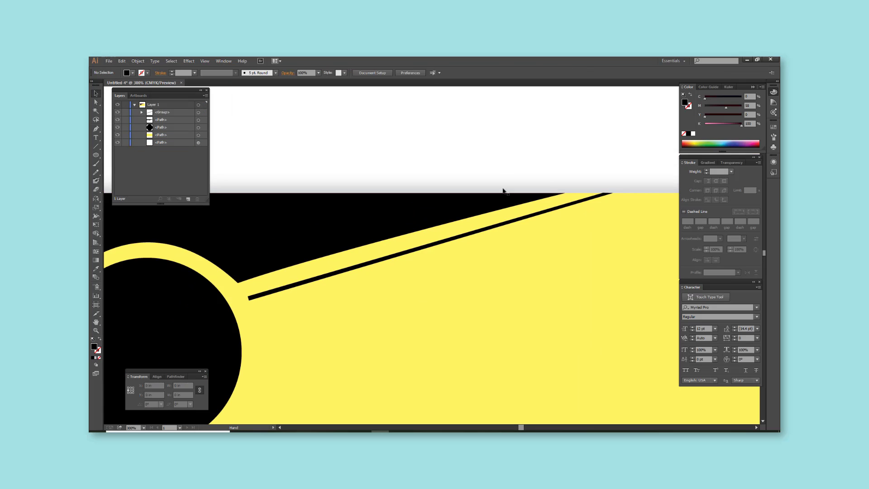
Add a second parallel stripe below the first, extended to the top edge
{"action": "key", "text": "v"}
{"action": "left_click_drag", "start_coordinate": [488, 227], "coordinate": [496, 246]}
{"action": "key", "text": "a"}
{"action": "left_click_drag", "start_coordinate": [617, 210], "coordinate": [649, 193]}
{"action": "scroll", "coordinate": [507, 124], "scroll_direction": "down", "scroll_amount": 1}
{"action": "scroll", "coordinate": [472, 134], "scroll_direction": "down", "scroll_amount": 2}
{"action": "scroll", "coordinate": [514, 143], "scroll_direction": "up", "scroll_amount": 1}
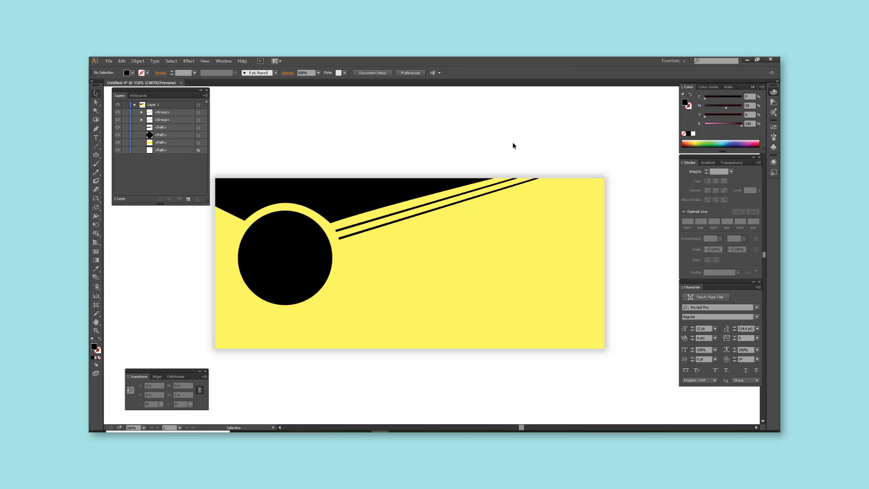
Add 'logo Here' text at size 100 with 'Here' in red, plus a small red star above
{"action": "key", "text": "t"}
{"action": "left_click", "coordinate": [505, 230]}
{"action": "type", "text": "logo Here"}
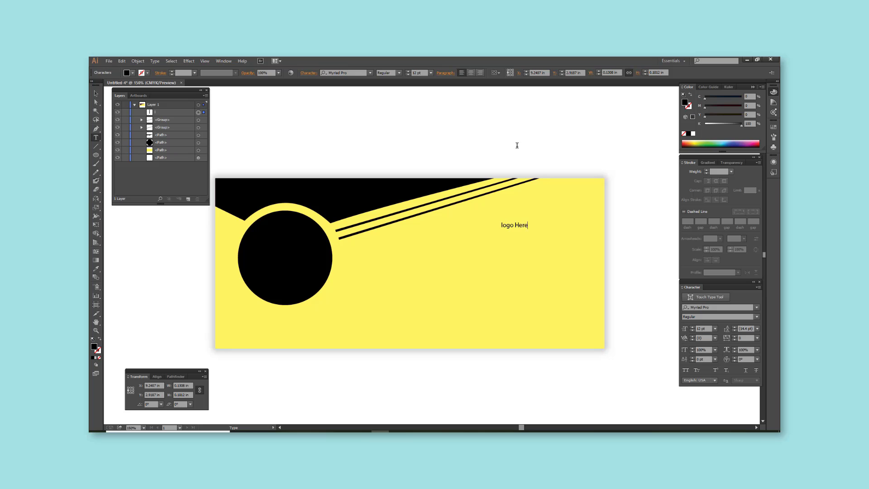
{"action": "scroll", "coordinate": [558, 218], "scroll_direction": "up", "scroll_amount": 1}
{"action": "left_click_drag", "start_coordinate": [531, 229], "coordinate": [513, 228]}
{"action": "key", "text": "ctrl+a"}
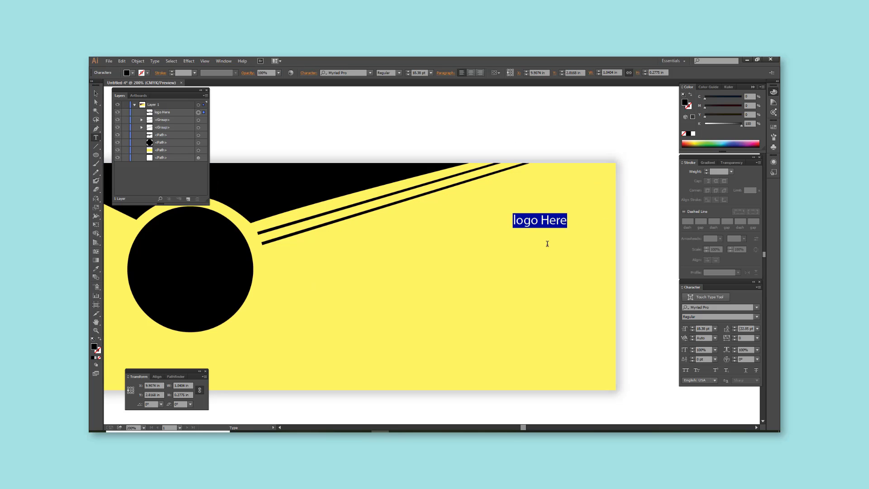
{"action": "type", "text": "100"}
{"action": "left_click", "coordinate": [576, 128], "text": "ctrl"}
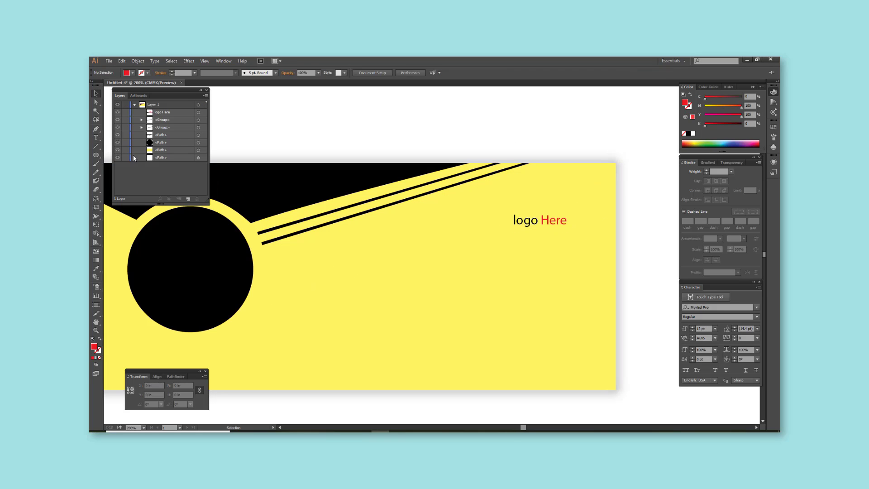
{"action": "left_click_drag", "start_coordinate": [96, 155], "coordinate": [122, 189]}
{"action": "left_click_drag", "start_coordinate": [538, 206], "coordinate": [542, 205]}
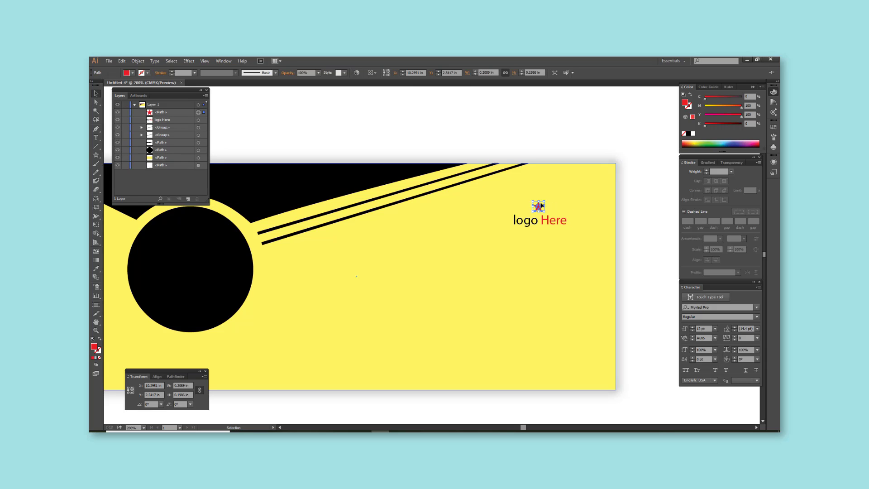
Type the two-line heading 'COMPANY' / 'NAME HERE', then scale and position it
{"action": "key", "text": "ctrl+v"}
{"action": "type", "text": "a"}
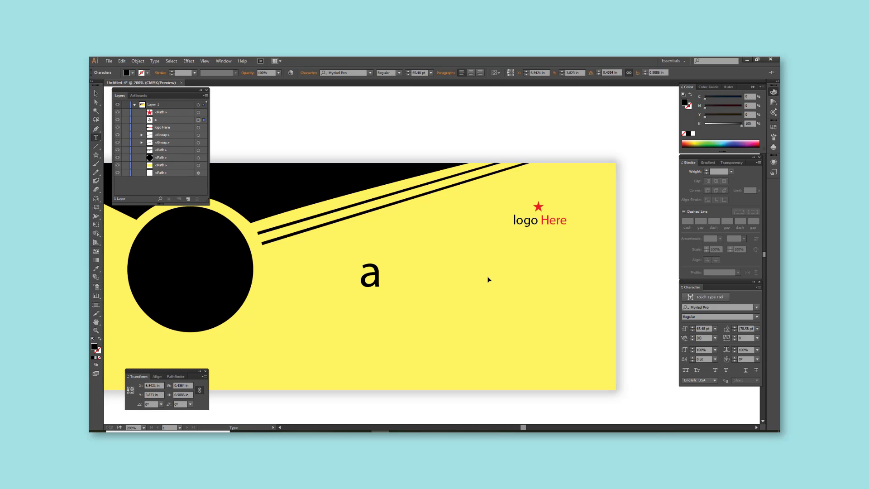
{"action": "type", "text": "COMPANY NA"}
{"action": "key", "text": "BackSpace"}
{"action": "key", "text": "BackSpace"}
{"action": "key", "text": "BackSpace"}
{"action": "key", "text": "Return"}
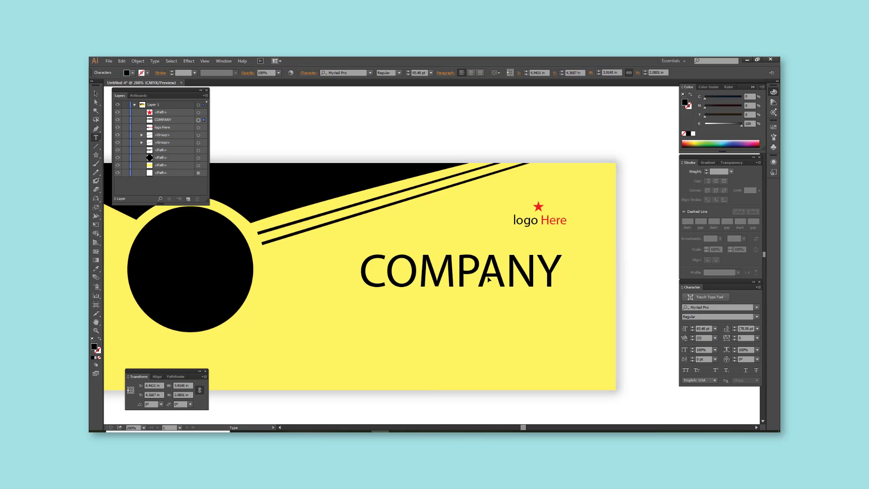
{"action": "type", "text": "NAME HERE"}
{"action": "key", "text": "Escape"}
{"action": "left_click_drag", "start_coordinate": [596, 246], "coordinate": [582, 270]}
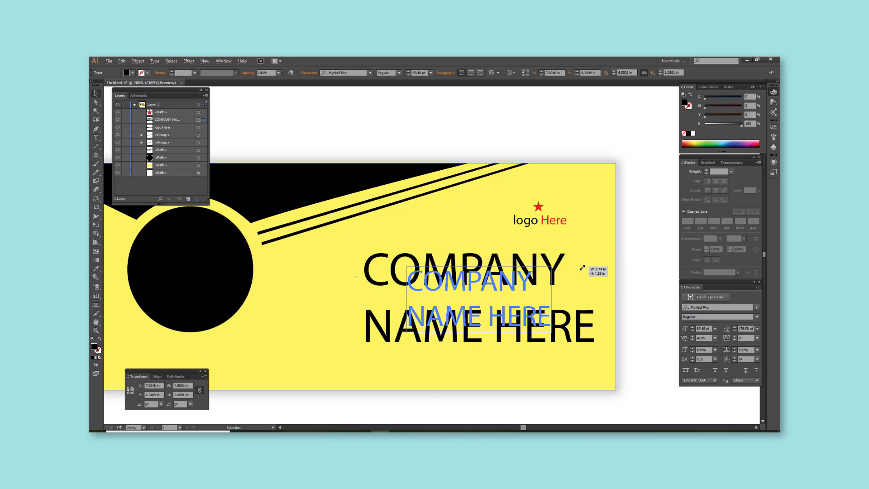
{"action": "key", "text": "ctrl+minus"}
{"action": "key", "text": "ctrl+plus"}
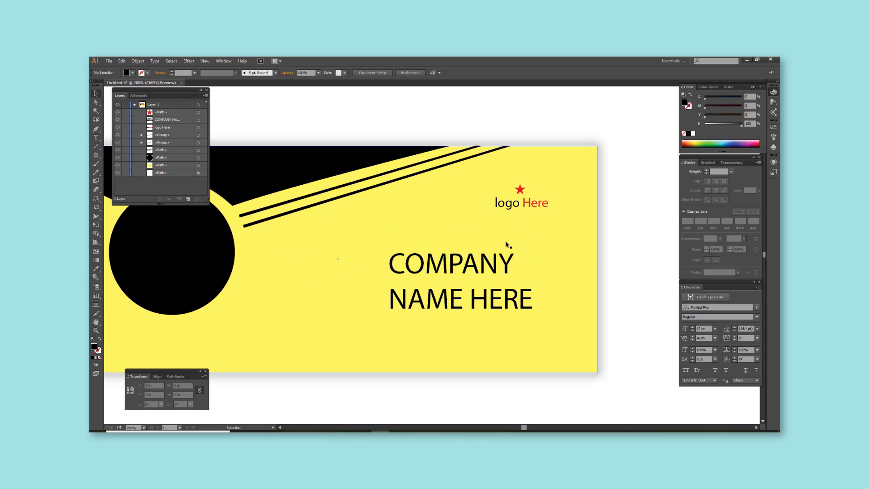
{"action": "left_click_drag", "start_coordinate": [507, 246], "coordinate": [539, 223]}
Make the heading Bold, right-aligned on the right side, with 'NAME HERE' in blue
{"action": "left_click", "coordinate": [399, 73]}
{"action": "left_click", "coordinate": [389, 132]}
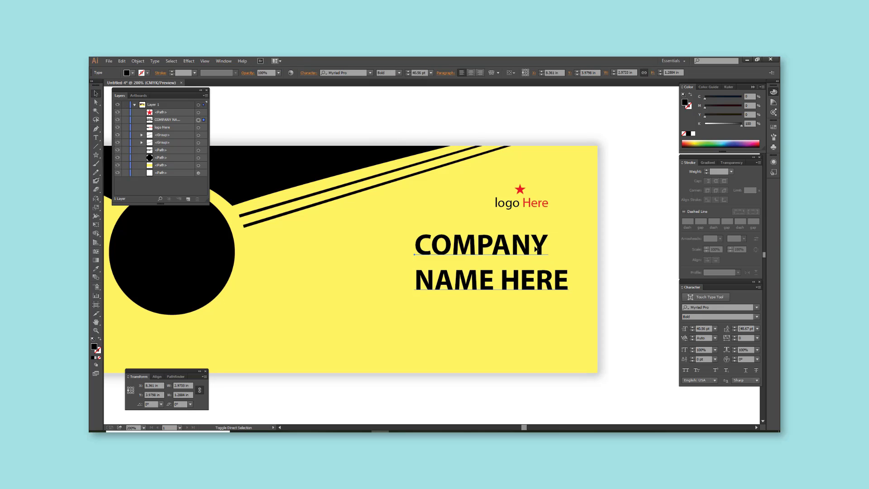
{"action": "key", "text": "ctrl+shift+r"}
{"action": "left_click_drag", "start_coordinate": [396, 254], "coordinate": [543, 250]}
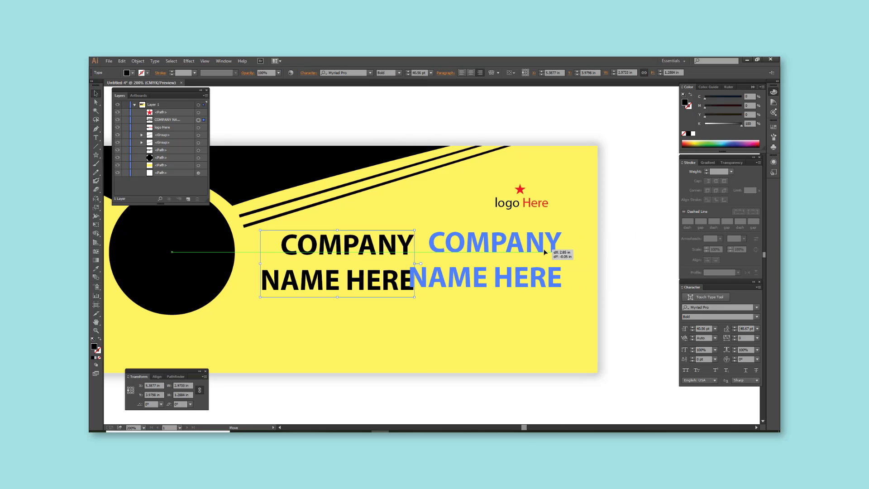
{"action": "triple_click", "coordinate": [484, 279]}
{"action": "left_click", "coordinate": [747, 144]}
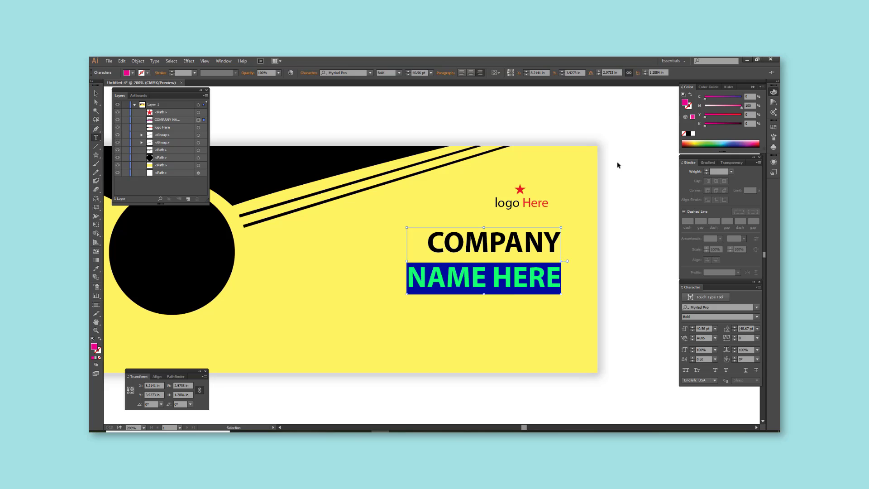
{"action": "left_click", "coordinate": [741, 97]}
{"action": "key", "text": "Escape"}
{"action": "left_click", "coordinate": [649, 192]}
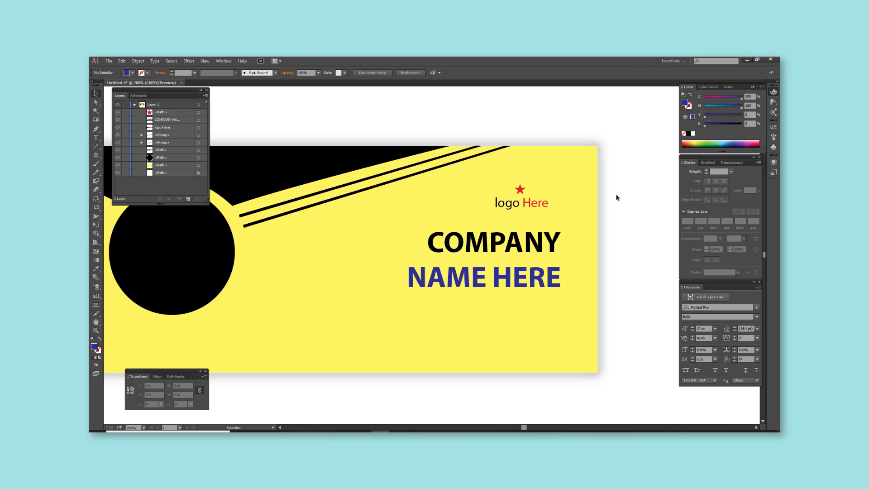
Open the cove text file from the Desktop
{"action": "key", "text": "ctrl+minus"}
{"action": "key", "text": "ctrl+o"}
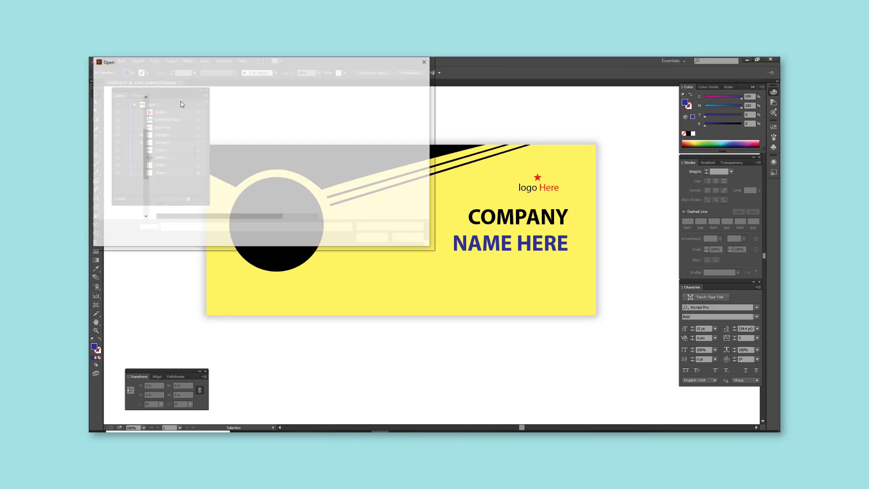
{"action": "left_click", "coordinate": [118, 207]}
{"action": "left_click", "coordinate": [255, 117]}
{"action": "left_click", "coordinate": [173, 172]}
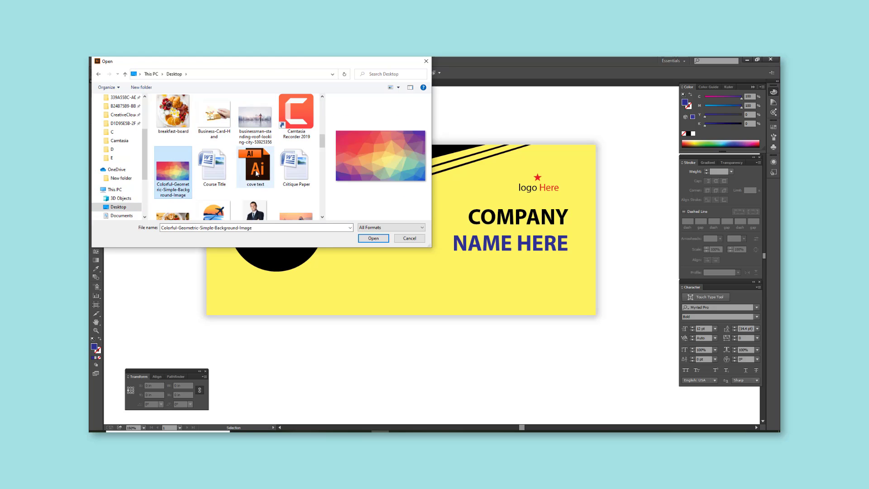
{"action": "double_click", "coordinate": [257, 170]}
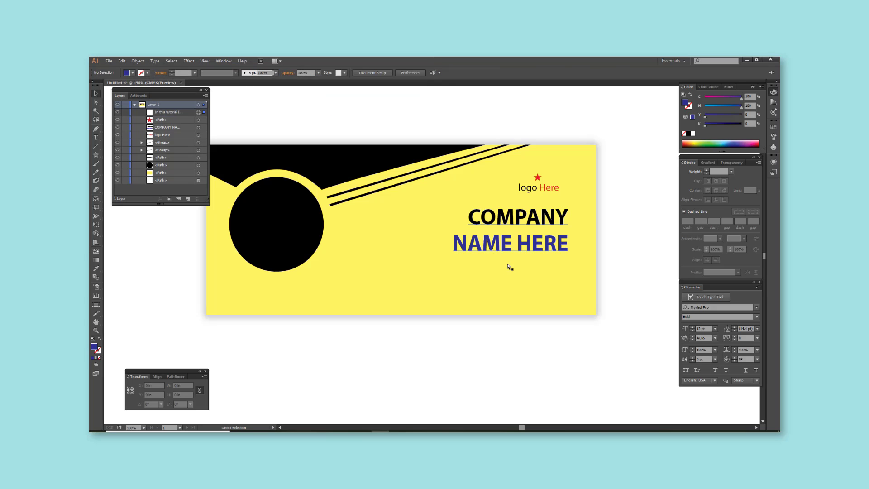
Place the copied paragraph under NAME HERE, right-aligned and grey
{"action": "mouse_move", "coordinate": [434, 251]}
{"action": "left_mouse_down"}
{"action": "mouse_move", "coordinate": [485, 270]}
{"action": "mouse_move", "coordinate": [624, 272]}
{"action": "left_mouse_up"}
{"action": "key", "text": "ctrl+shift+r"}
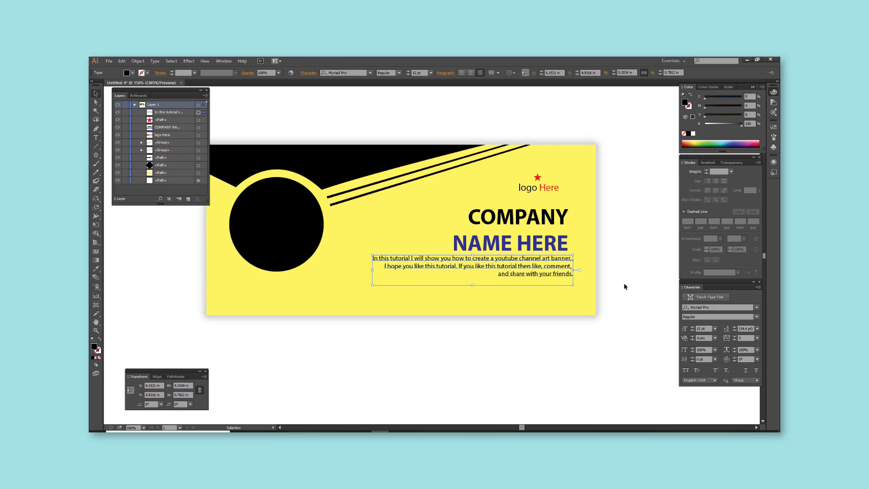
{"action": "left_click", "coordinate": [625, 286]}
{"action": "left_click_drag", "start_coordinate": [561, 245], "coordinate": [565, 254]}
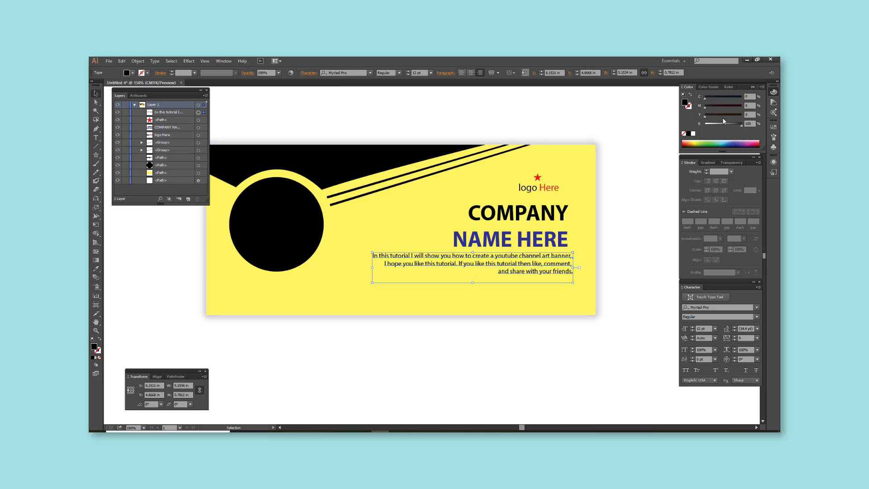
{"action": "mouse_move", "coordinate": [733, 125]}
{"action": "left_mouse_down"}
{"action": "mouse_move", "coordinate": [708, 124]}
{"action": "mouse_move", "coordinate": [734, 109]}
{"action": "left_mouse_up"}
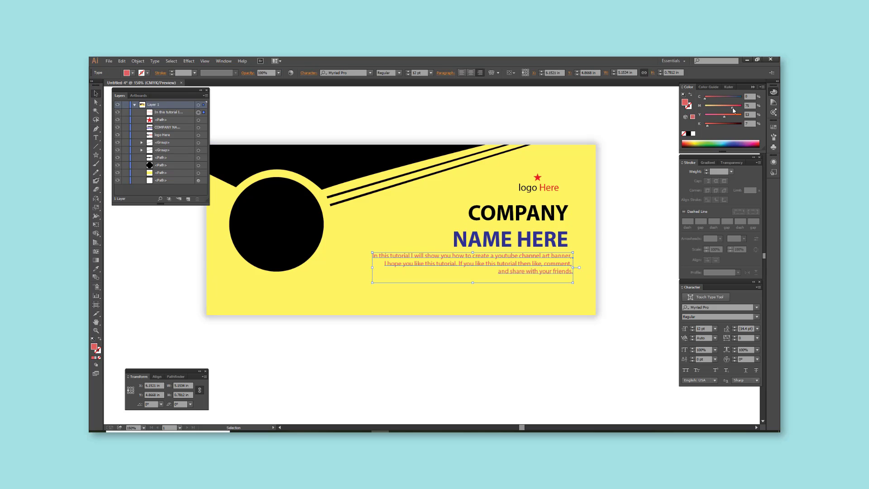
{"action": "left_click", "coordinate": [706, 145]}
{"action": "left_click", "coordinate": [646, 240]}
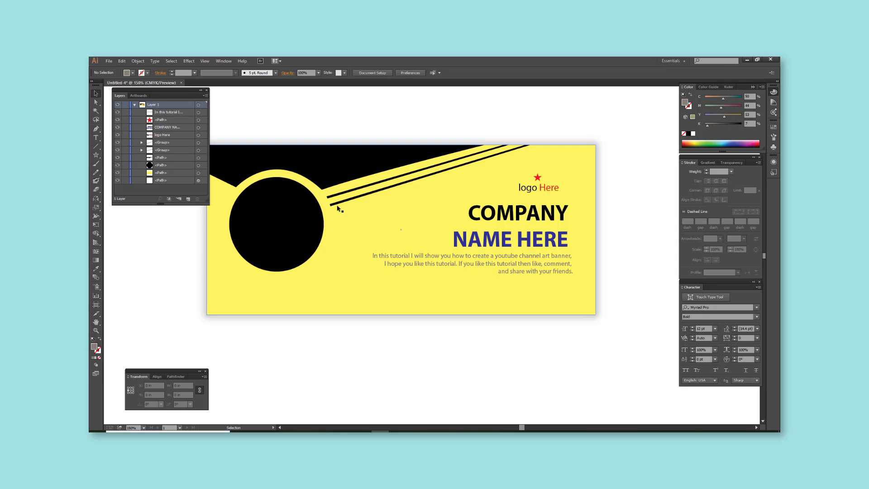
{"action": "left_click_drag", "start_coordinate": [490, 261], "coordinate": [289, 291]}
{"action": "double_click", "coordinate": [289, 292]}
{"action": "key", "text": "ctrl+a"}
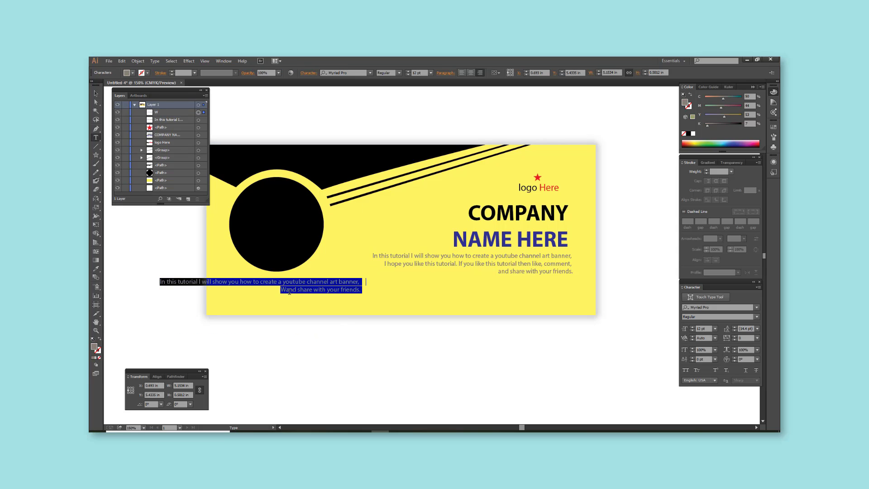
{"action": "type", "text": "WWWW"}
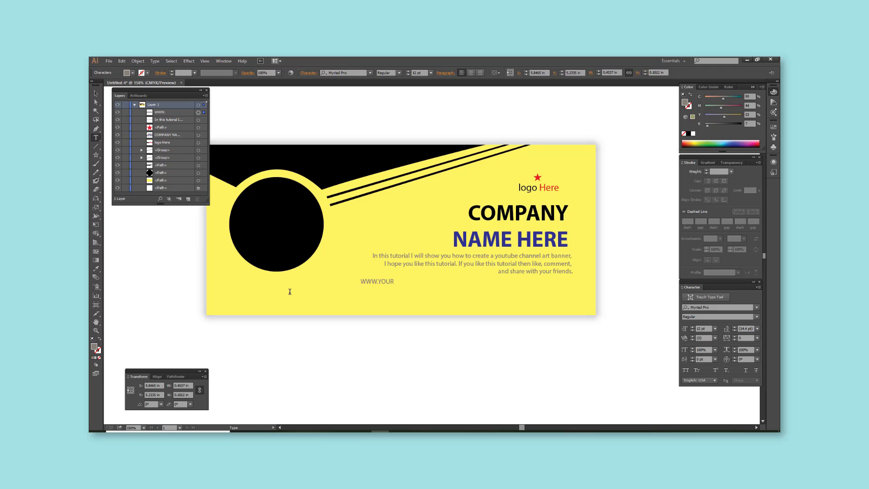
{"action": "left_click_drag", "start_coordinate": [387, 286], "coordinate": [304, 299]}
{"action": "key", "text": "Escape"}
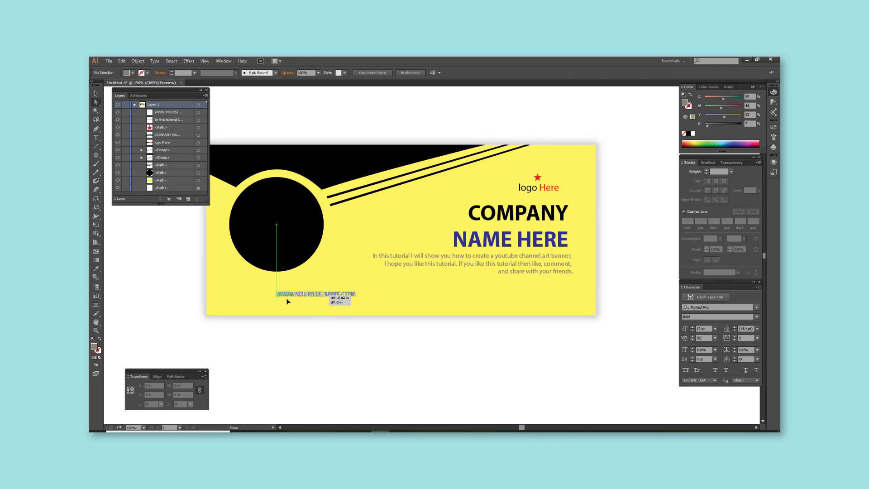
{"action": "key", "text": "ctrl+plus"}
{"action": "key", "text": "ctrl+plus"}
{"action": "key", "text": "ctrl+plus"}
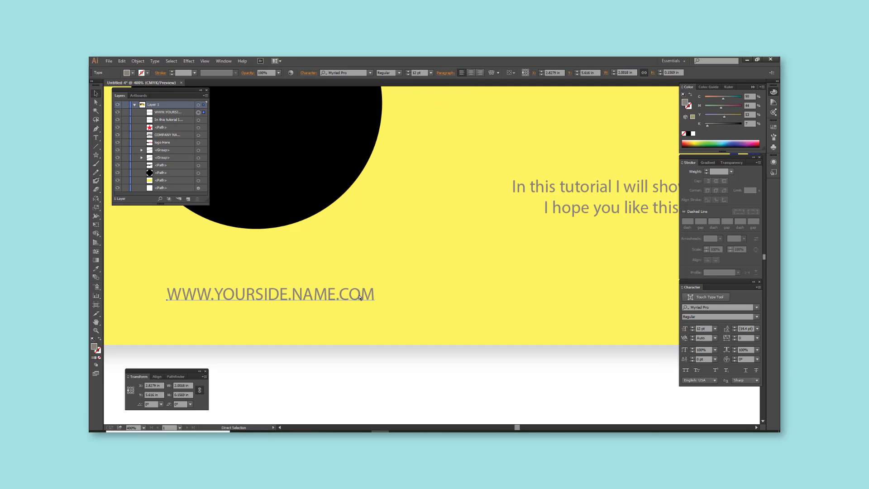
{"action": "left_click_drag", "start_coordinate": [272, 289], "coordinate": [268, 286]}
Fill the URL text orange and zoom out to review the whole banner
{"action": "left_click", "coordinate": [693, 133]}
{"action": "left_click_drag", "start_coordinate": [716, 117], "coordinate": [742, 114]}
{"action": "key", "text": "ctrl+minus"}
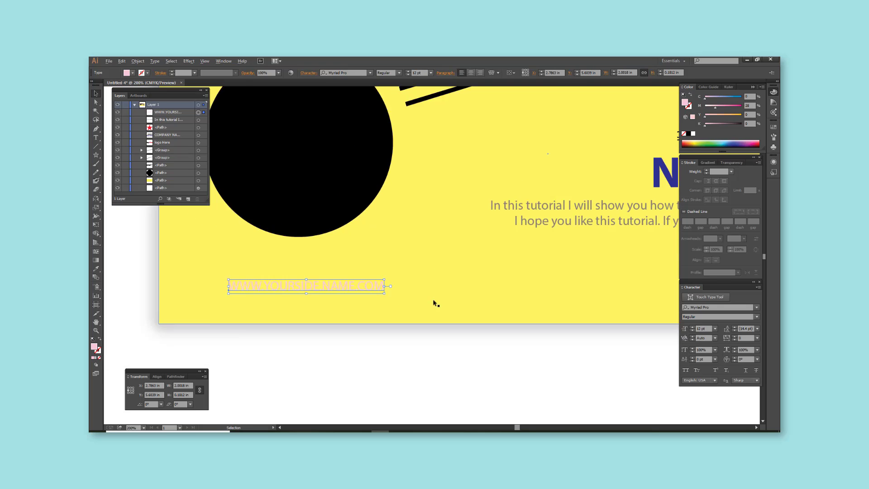
{"action": "key", "text": "ctrl+minus"}
{"action": "left_click", "coordinate": [448, 317]}
{"action": "left_click", "coordinate": [354, 246]}
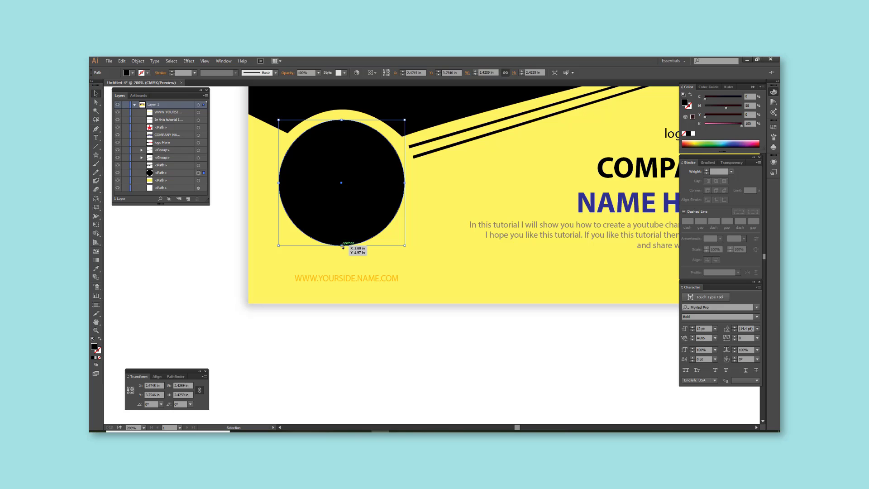
{"action": "left_click", "coordinate": [390, 332]}
{"action": "key", "text": "ctrl+minus"}
Draw a small white-filled circle below the paragraph
{"action": "key", "text": "o"}
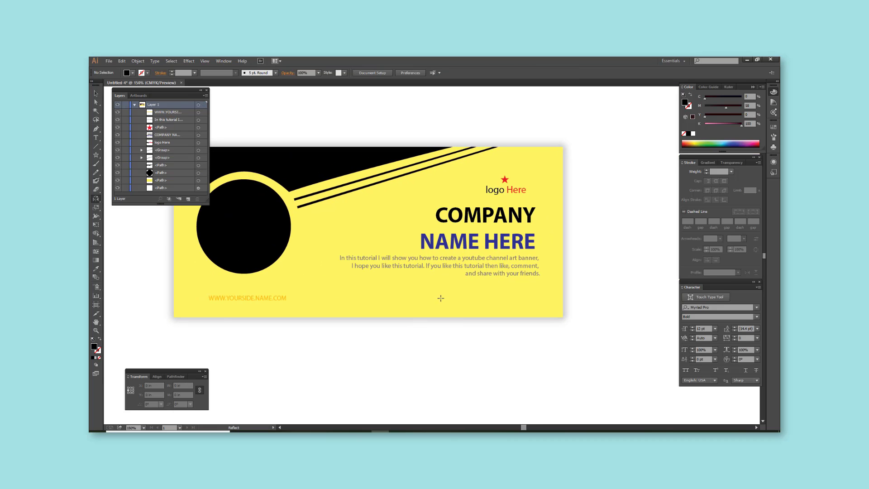
{"action": "left_click_drag", "start_coordinate": [96, 155], "coordinate": [136, 172]}
{"action": "mouse_move", "coordinate": [426, 286]}
{"action": "left_mouse_down"}
{"action": "mouse_move", "coordinate": [444, 304]}
{"action": "mouse_move", "coordinate": [427, 297]}
{"action": "left_mouse_up"}
{"action": "key", "text": "v"}
{"action": "key", "text": "ctrl+plus"}
{"action": "key", "text": "ctrl+plus"}
{"action": "key", "text": "ctrl+plus"}
{"action": "key", "text": "ctrl+0"}
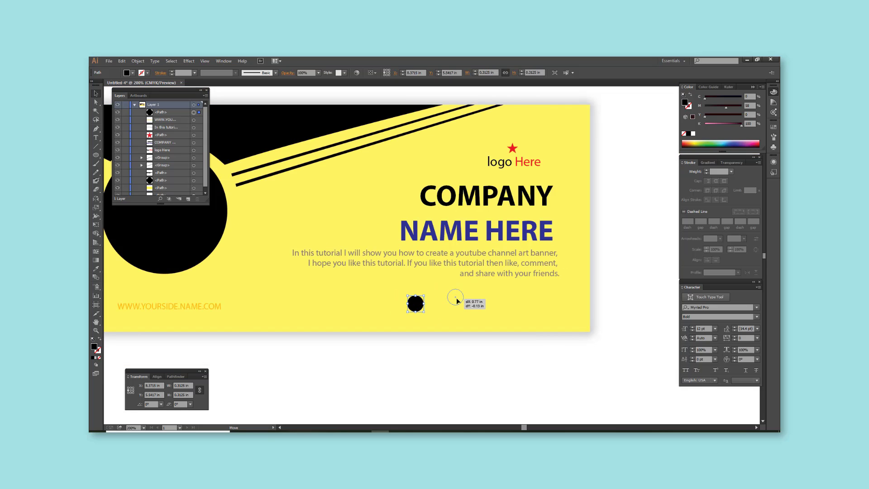
{"action": "key", "text": "ctrl+plus"}
{"action": "key", "text": "ctrl+plus"}
{"action": "key", "text": "ctrl+plus"}
{"action": "left_click_drag", "start_coordinate": [475, 281], "coordinate": [475, 280]}
{"action": "left_click", "coordinate": [693, 134]}
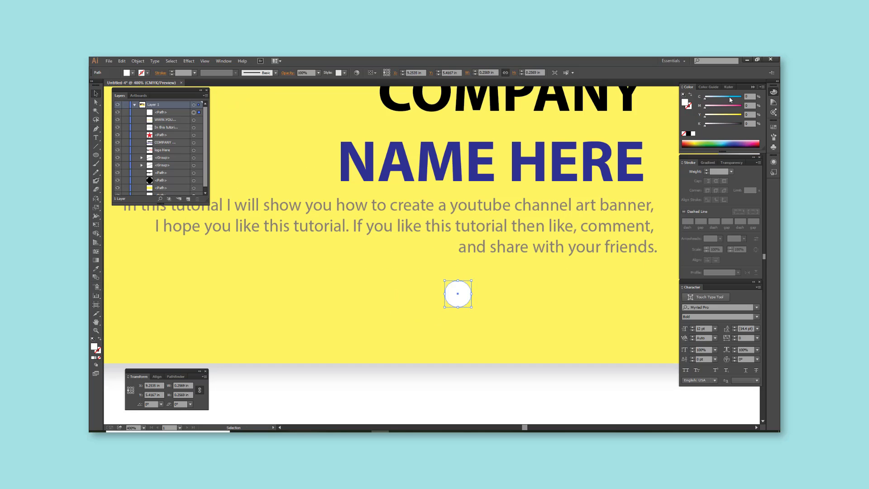
Type the letter F and place it on the blue icon circle
{"action": "key", "text": "t"}
{"action": "left_click", "coordinate": [440, 373]}
{"action": "type", "text": "F"}
{"action": "key", "text": "Escape"}
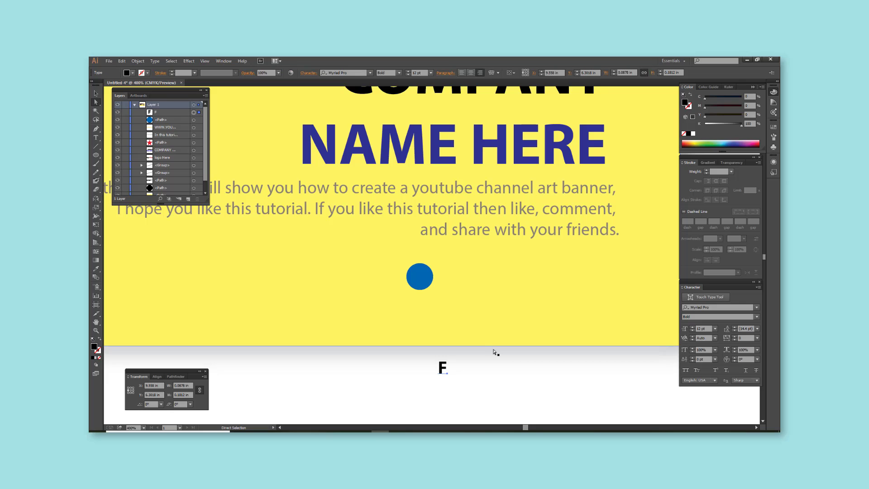
{"action": "key", "text": "a"}
{"action": "mouse_move", "coordinate": [444, 369]}
{"action": "left_mouse_down"}
{"action": "mouse_move", "coordinate": [422, 278]}
{"action": "mouse_move", "coordinate": [464, 284]}
{"action": "left_mouse_up"}
{"action": "left_click", "coordinate": [442, 300]}
Repeat the icon copy with Ctrl+D and retype a duplicate's letter as 'in'
{"action": "key", "text": "ctrl+d"}
{"action": "key", "text": "ctrl+d"}
{"action": "left_click", "coordinate": [458, 267]}
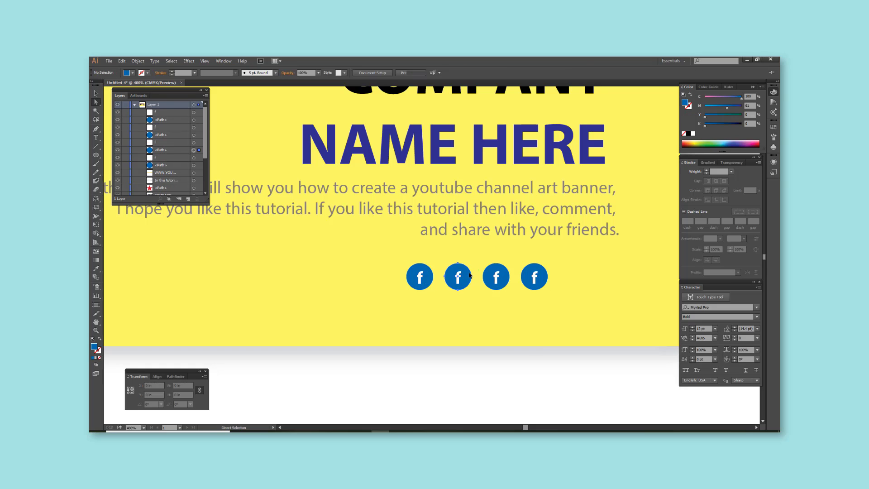
{"action": "double_click", "coordinate": [457, 277]}
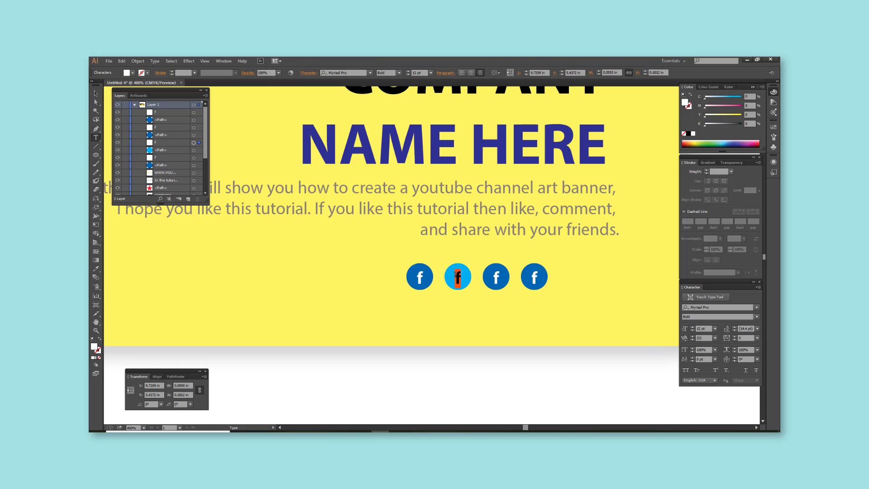
{"action": "type", "text": "tin"}
{"action": "key", "text": "ctrl+plus"}
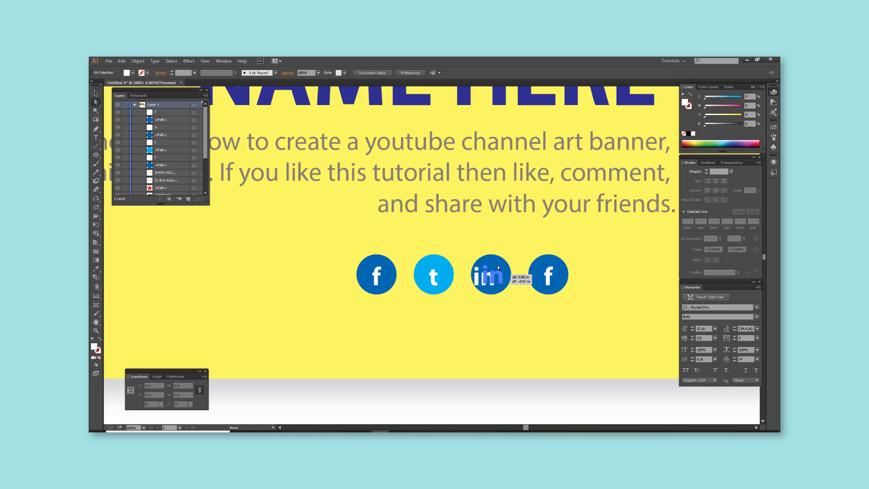
Recolour the third circle and set the fourth icon's letter to 'w' on its circle
{"action": "left_click", "coordinate": [491, 274]}
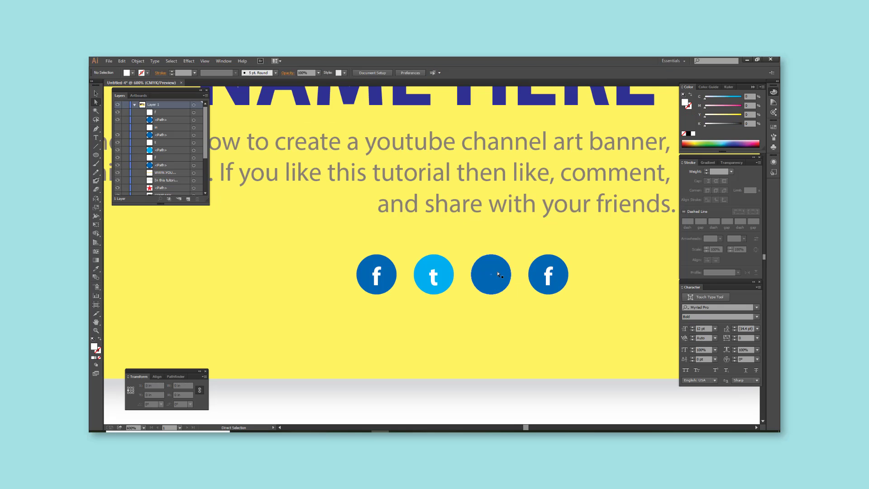
{"action": "key", "text": "Return"}
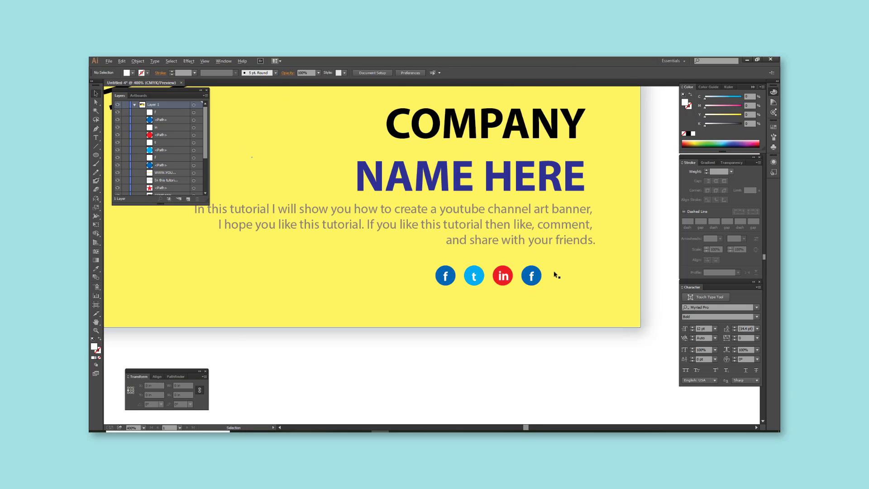
{"action": "double_click", "coordinate": [507, 278]}
{"action": "type", "text": "wa"}
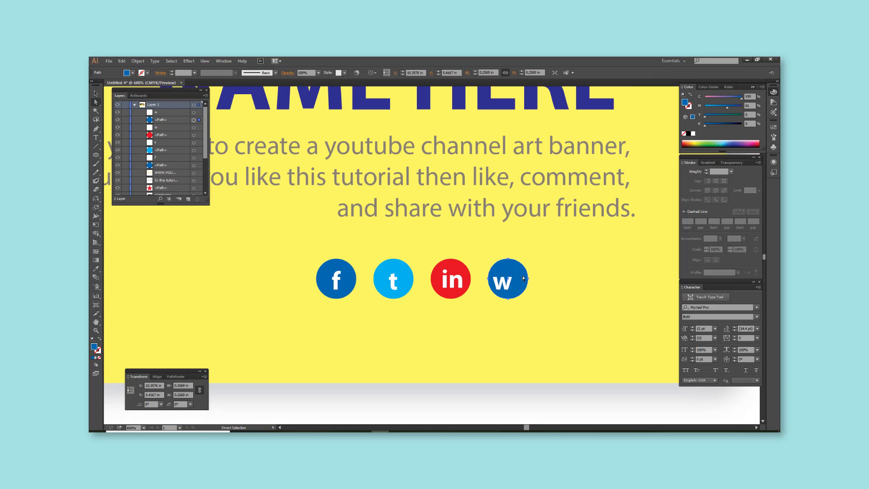
{"action": "left_click_drag", "start_coordinate": [505, 282], "coordinate": [512, 278]}
{"action": "key", "text": "ctrl+minus"}
{"action": "key", "text": "ctrl+minus"}
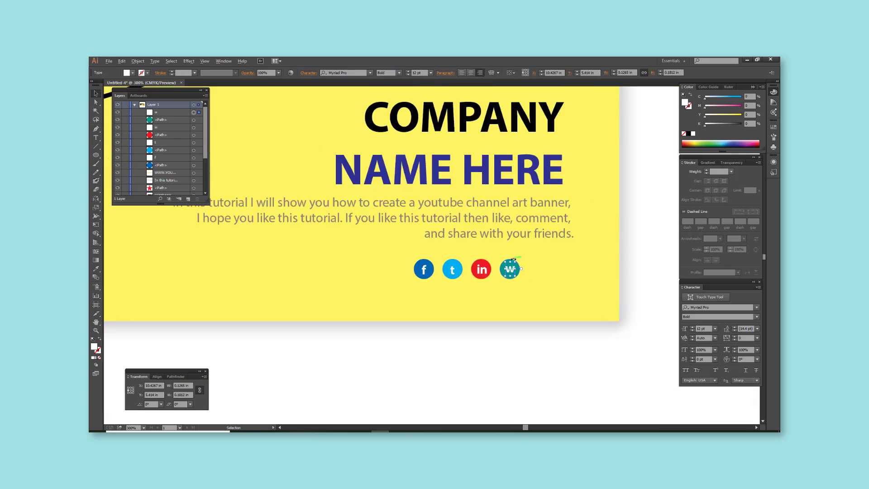
{"action": "key", "text": "ctrl+minus"}
{"action": "key", "text": "ctrl+minus"}
{"action": "key", "text": "ctrl+o"}
Offset the black photo circle outward into a ring with an orange stroke
{"action": "scroll", "coordinate": [254, 148], "scroll_direction": "down", "scroll_amount": 2}
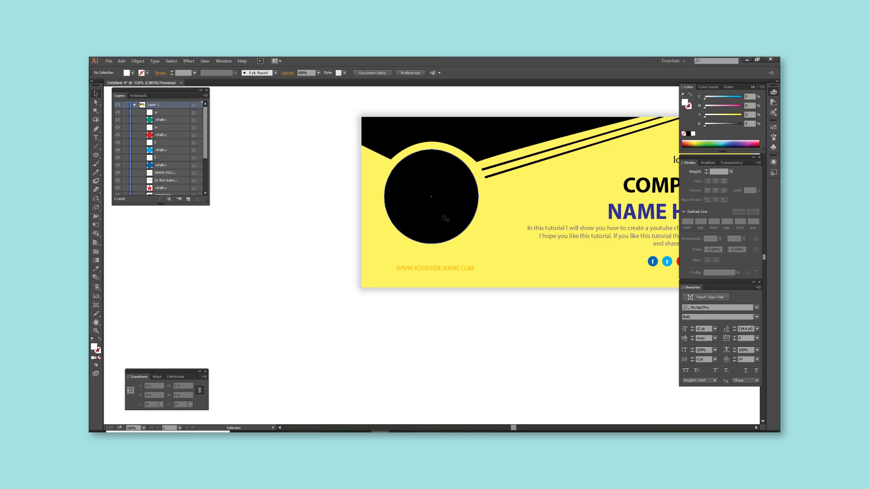
{"action": "left_click", "coordinate": [444, 217]}
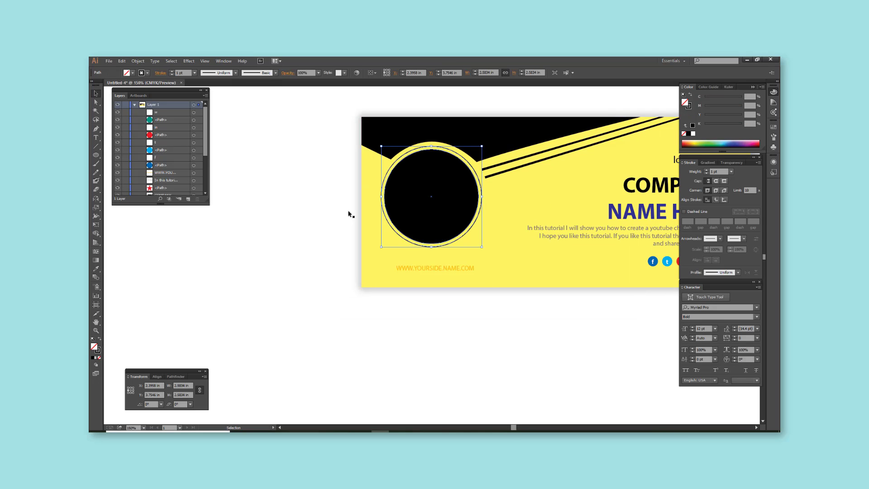
{"action": "key", "text": "alt+o"}
{"action": "key", "text": "p"}
{"action": "key", "text": "o"}
{"action": "key", "text": "Return"}
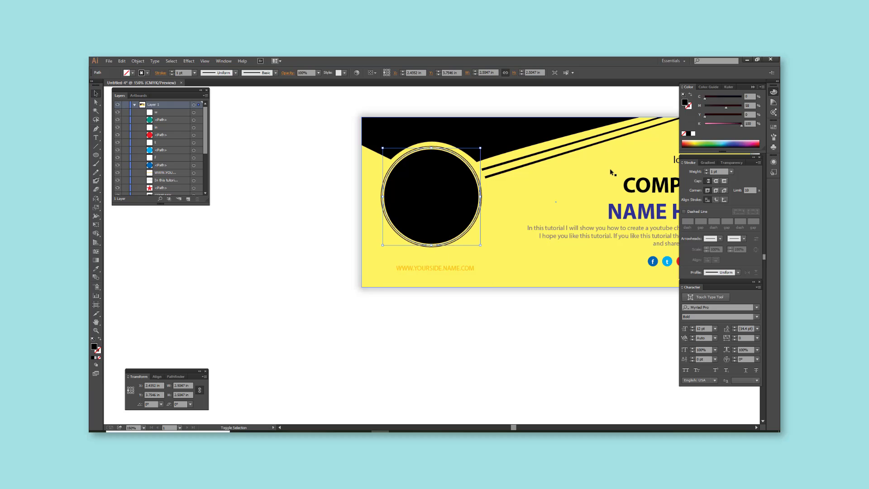
{"action": "left_click_drag", "start_coordinate": [705, 116], "coordinate": [758, 119]}
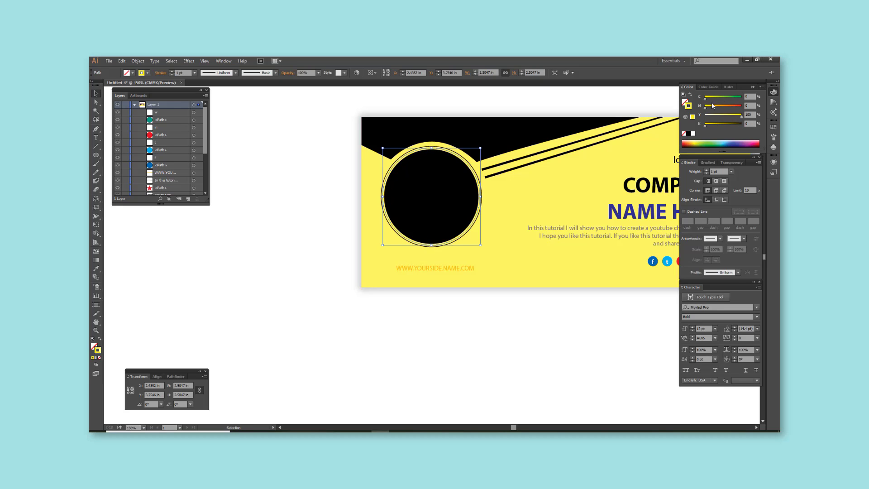
Tint the ring pink and add a second, larger offset ring in a softer colour
{"action": "left_click", "coordinate": [383, 197]}
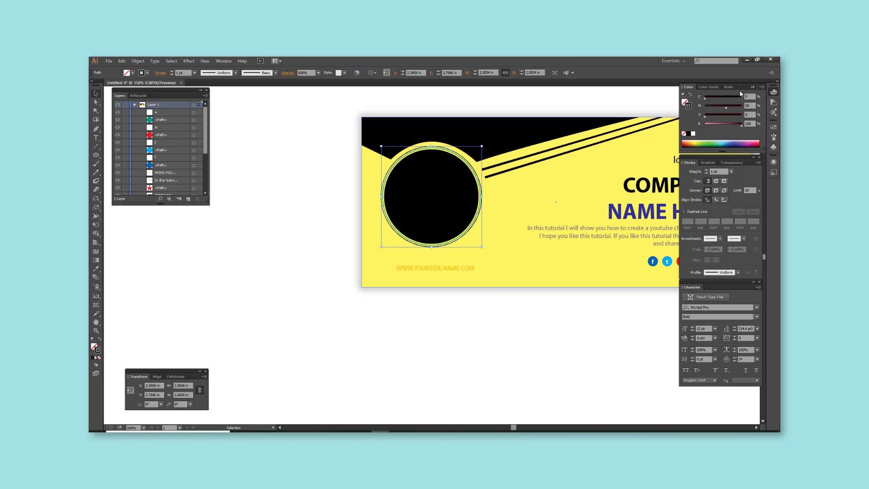
{"action": "left_click_drag", "start_coordinate": [740, 115], "coordinate": [705, 115]}
{"action": "left_click_drag", "start_coordinate": [705, 105], "coordinate": [726, 106]}
{"action": "scroll", "coordinate": [520, 334], "scroll_direction": "up", "scroll_amount": 1}
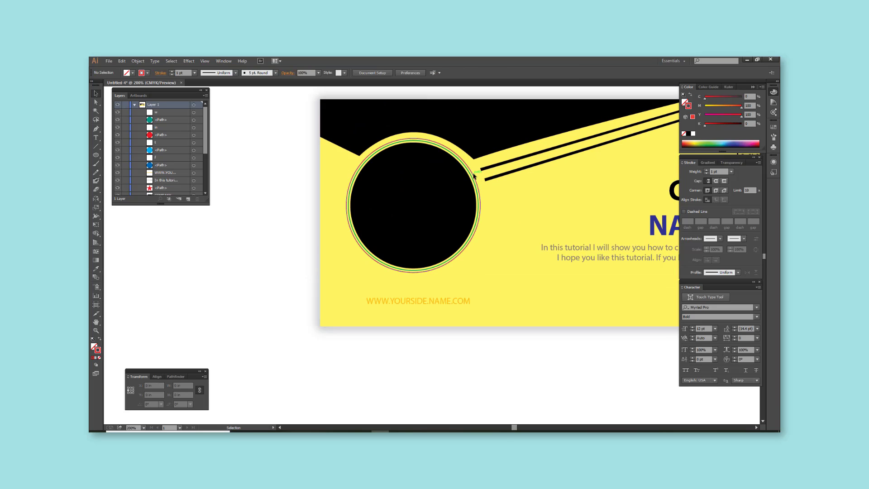
{"action": "left_click", "coordinate": [137, 61]}
{"action": "left_click", "coordinate": [252, 232]}
{"action": "key", "text": "Return"}
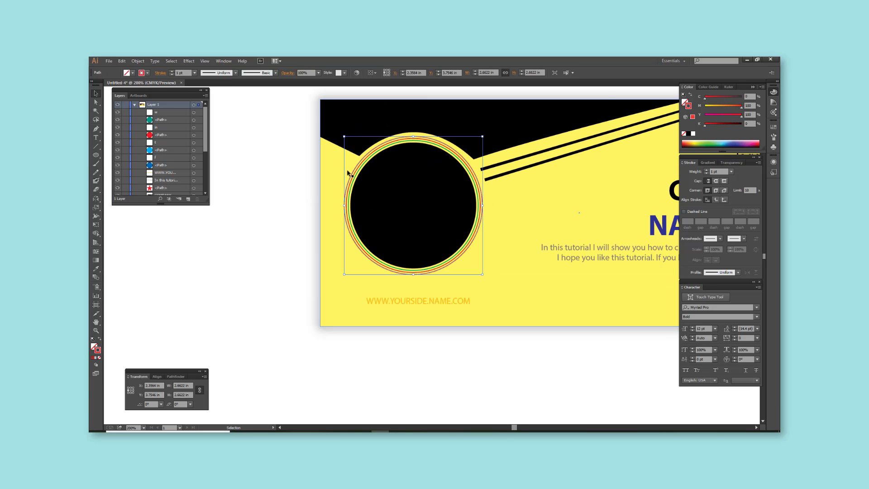
{"action": "left_click_drag", "start_coordinate": [741, 105], "coordinate": [711, 109]}
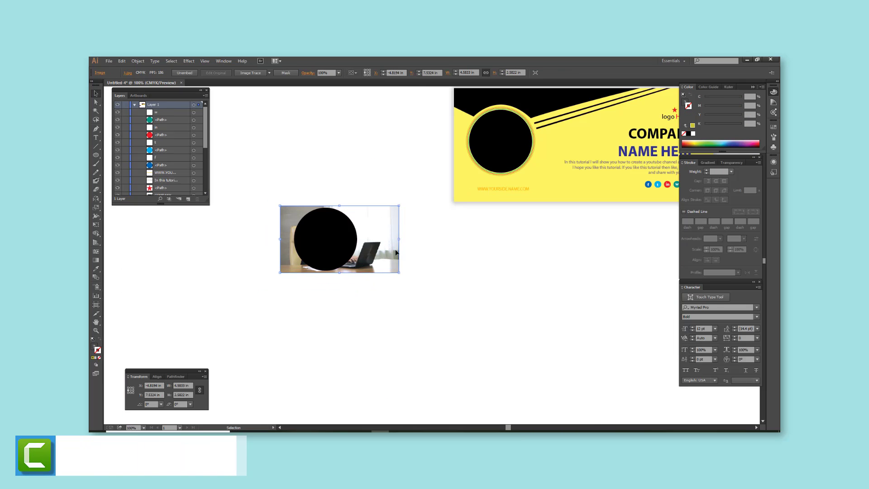
Clip the businessman photo to the black circle and move it into the ringed circle
{"action": "key", "text": "ctrl+7"}
{"action": "left_click_drag", "start_coordinate": [317, 254], "coordinate": [490, 156]}
{"action": "left_click", "coordinate": [213, 246]}
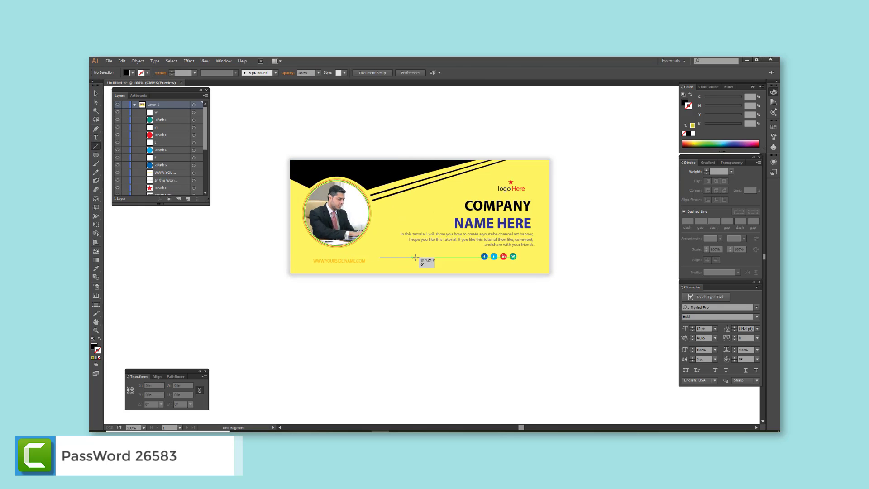
Draw a short thin black line beside the URL
{"action": "key", "text": "v"}
{"action": "mouse_move", "coordinate": [416, 258]}
{"action": "left_mouse_down"}
{"action": "mouse_move", "coordinate": [429, 257]}
{"action": "mouse_move", "coordinate": [346, 247]}
{"action": "left_mouse_up"}
{"action": "left_click", "coordinate": [396, 159]}
{"action": "key", "text": "v"}
{"action": "scroll", "coordinate": [411, 265], "scroll_direction": "up", "scroll_amount": 2}
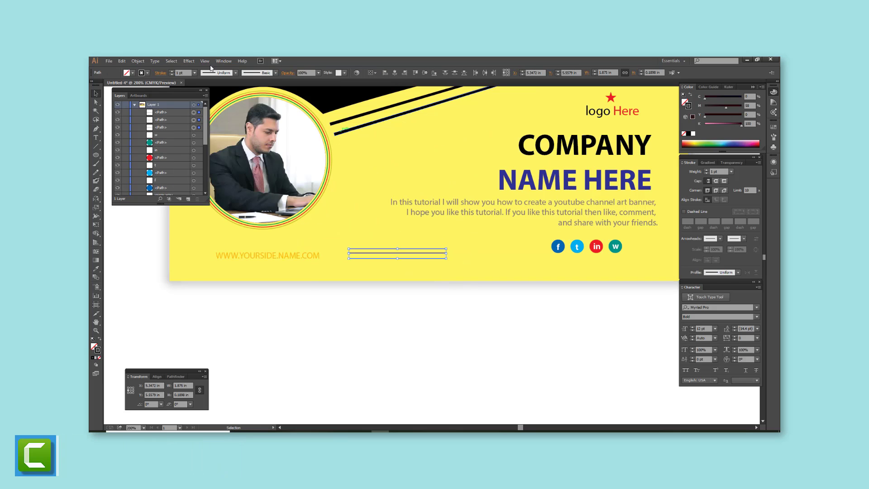
Apply a Zig Zag effect to the lines beside the URL at 20% opacity
{"action": "left_click", "coordinate": [189, 60]}
{"action": "left_click", "coordinate": [281, 155]}
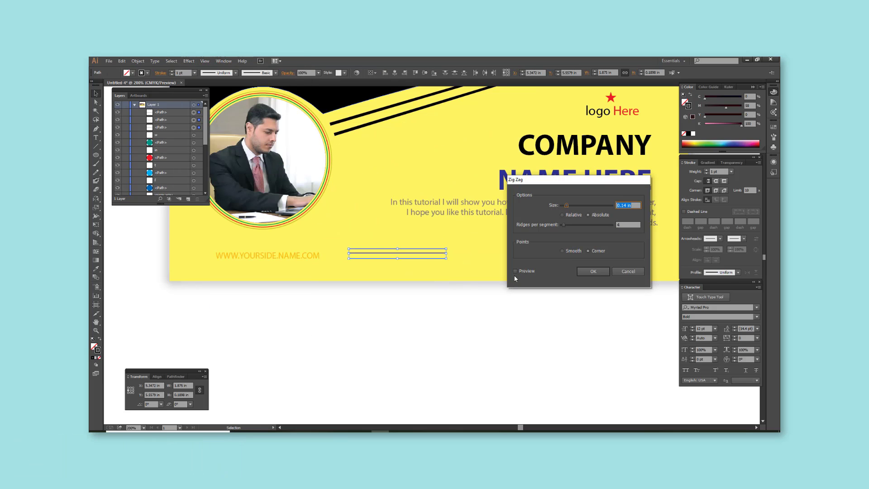
{"action": "left_click", "coordinate": [594, 273]}
{"action": "left_click", "coordinate": [732, 162]}
{"action": "type", "text": "20"}
{"action": "key", "text": "Return"}
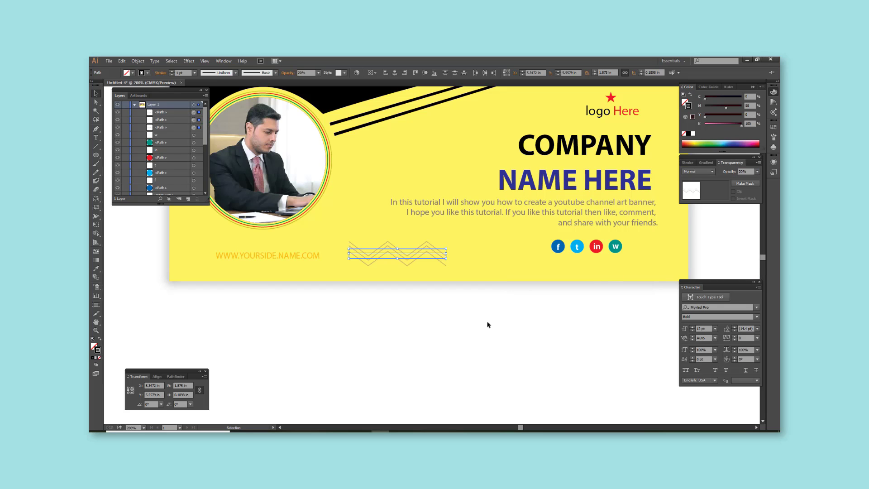
{"action": "left_click", "coordinate": [488, 324]}
Reselect the zigzag accent and lower its opacity to 10%
{"action": "key", "text": "a"}
{"action": "scroll", "coordinate": [419, 275], "scroll_direction": "up", "scroll_amount": 3, "text": "alt"}
{"action": "scroll", "coordinate": [378, 268], "scroll_direction": "down", "scroll_amount": 4, "text": "alt"}
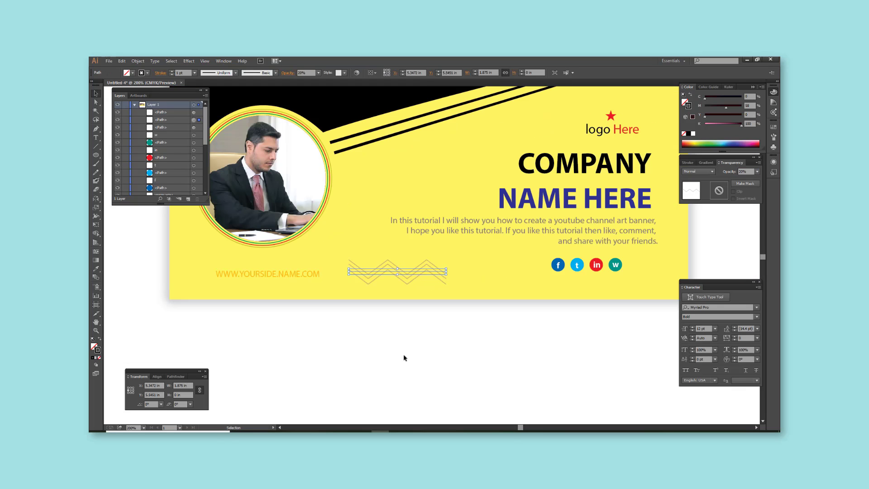
{"action": "key", "text": "v"}
{"action": "left_click", "coordinate": [434, 277]}
{"action": "scroll", "coordinate": [458, 348], "scroll_direction": "up", "scroll_amount": 1}
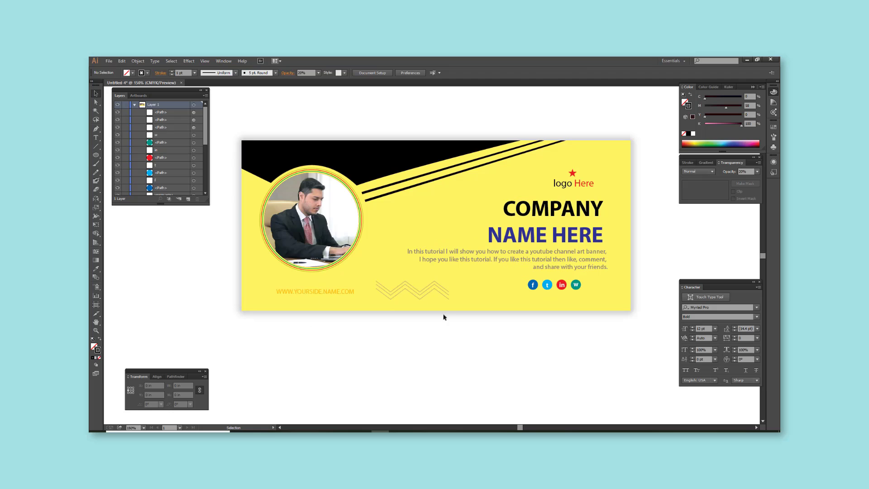
{"action": "left_click_drag", "start_coordinate": [456, 322], "coordinate": [434, 290]}
{"action": "left_click", "coordinate": [734, 173]}
{"action": "type", "text": "10"}
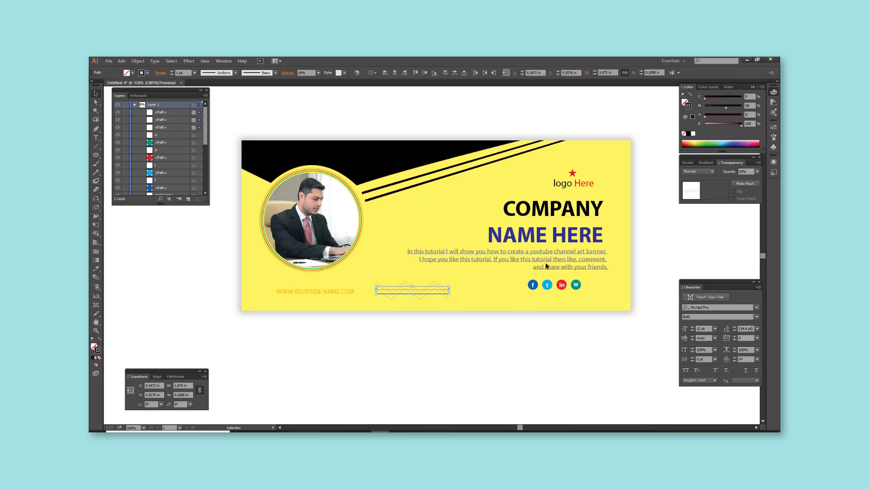
{"action": "left_click", "coordinate": [498, 335]}
{"action": "scroll", "coordinate": [509, 333], "scroll_direction": "down", "scroll_amount": 1}
{"action": "scroll", "coordinate": [476, 348], "scroll_direction": "up", "scroll_amount": 1}
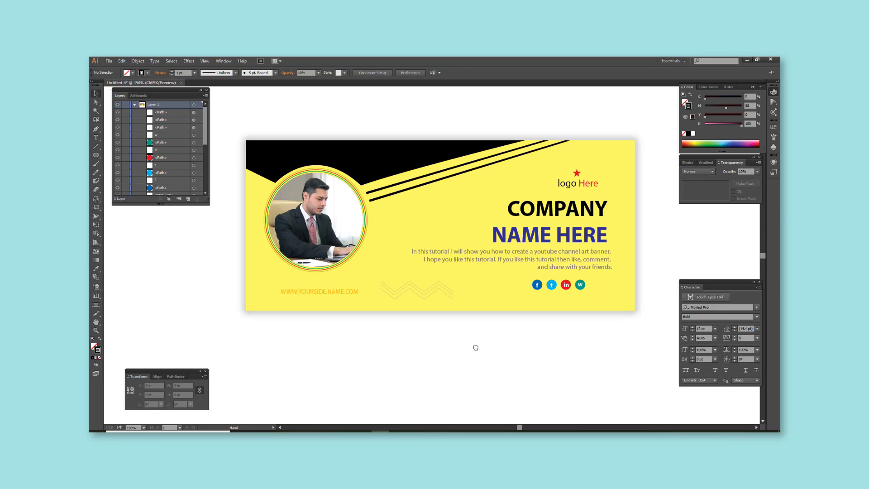